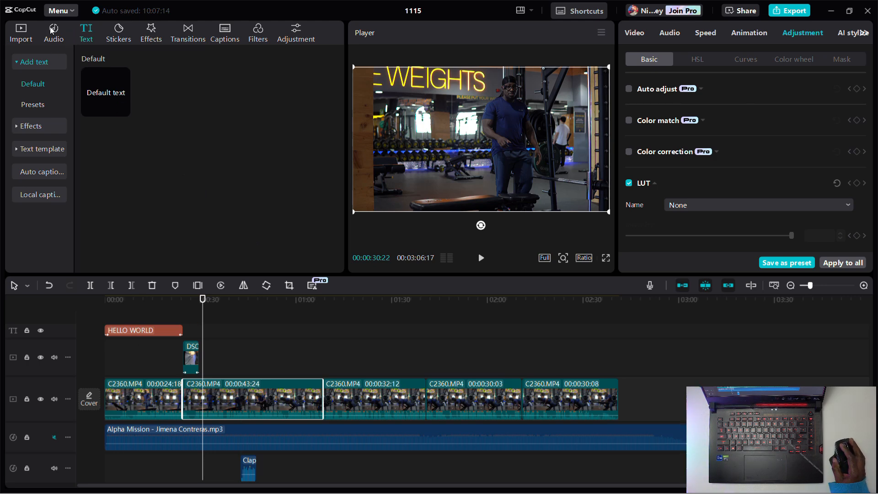
Step: Try an animated hearts sticker from the LOVE category near the end of the HELLO WORLD title and delete it
{"action": "left_click", "coordinate": [116, 38]}
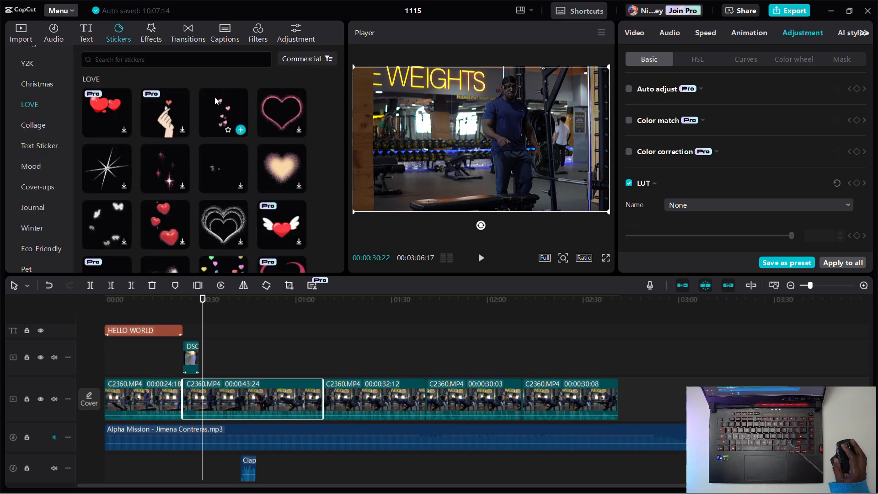
{"action": "left_click_drag", "start_coordinate": [167, 229], "coordinate": [175, 317]}
{"action": "left_click", "coordinate": [174, 317]}
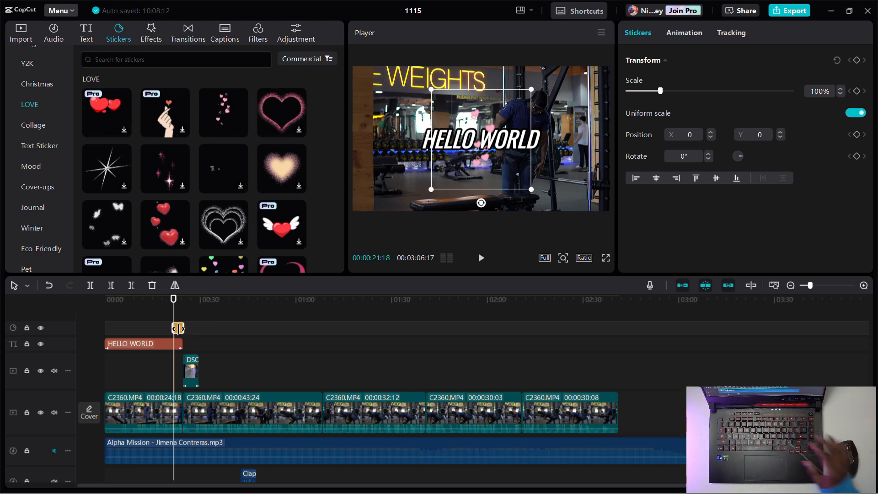
{"action": "key", "text": "Delete"}
Step: Add the white double-heart sticker over the end of the HELLO WORLD title, with a Bounce In entrance and a Mini Zoom exit animation
{"action": "left_click_drag", "start_coordinate": [197, 217], "coordinate": [162, 303]}
{"action": "left_click", "coordinate": [162, 304]}
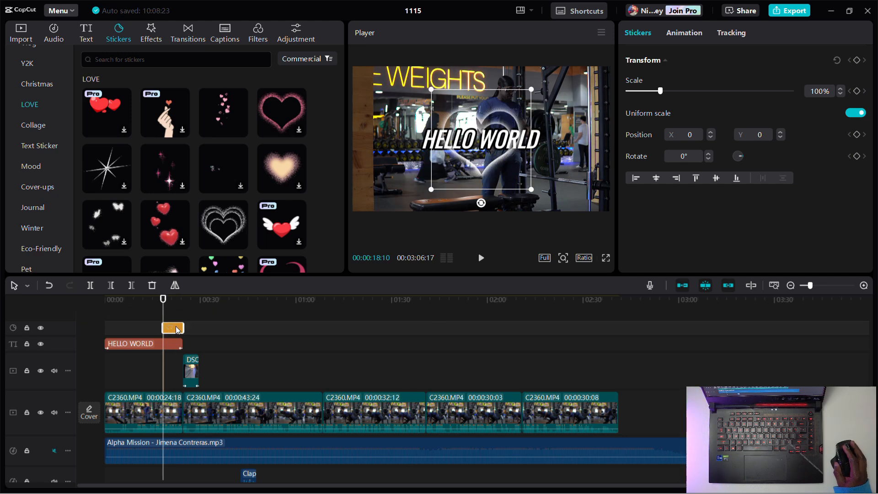
{"action": "left_click", "coordinate": [691, 34]}
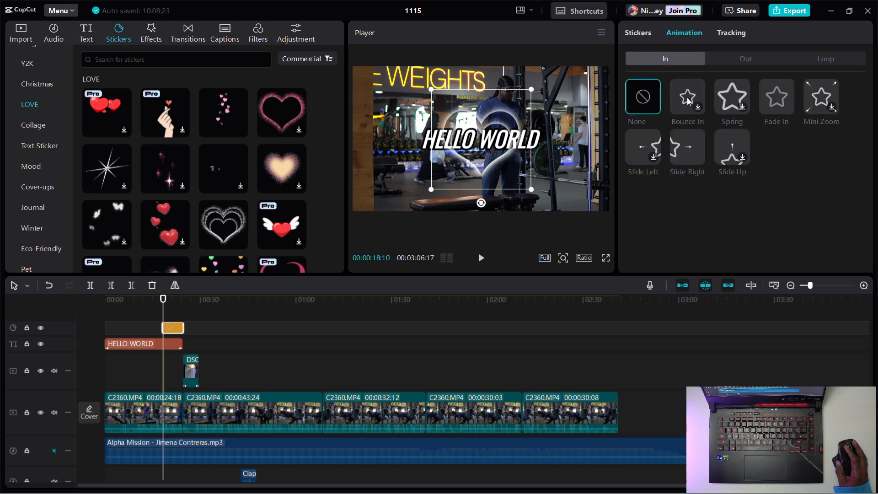
{"action": "left_click", "coordinate": [689, 100]}
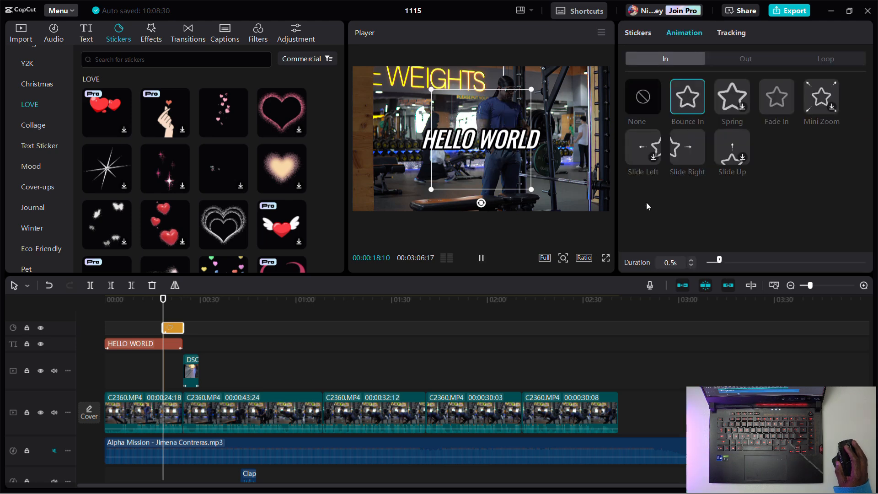
{"action": "left_click", "coordinate": [730, 54]}
{"action": "left_click", "coordinate": [771, 95]}
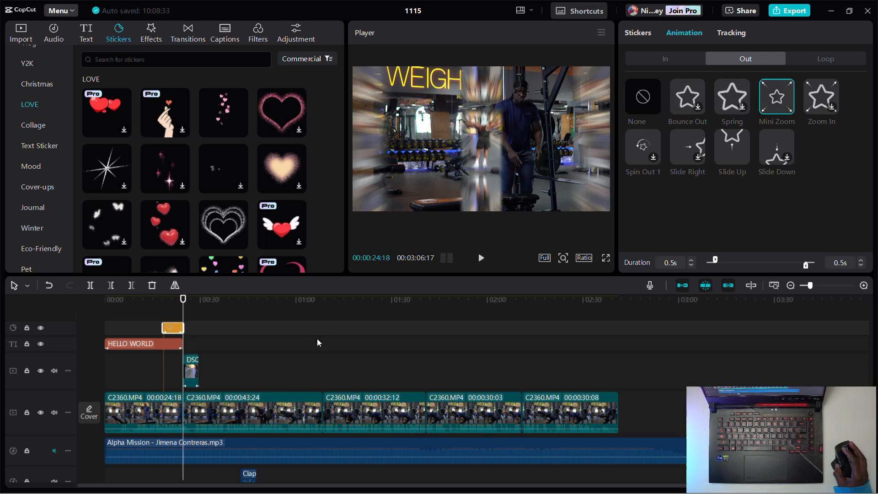
{"action": "left_click", "coordinate": [731, 33]}
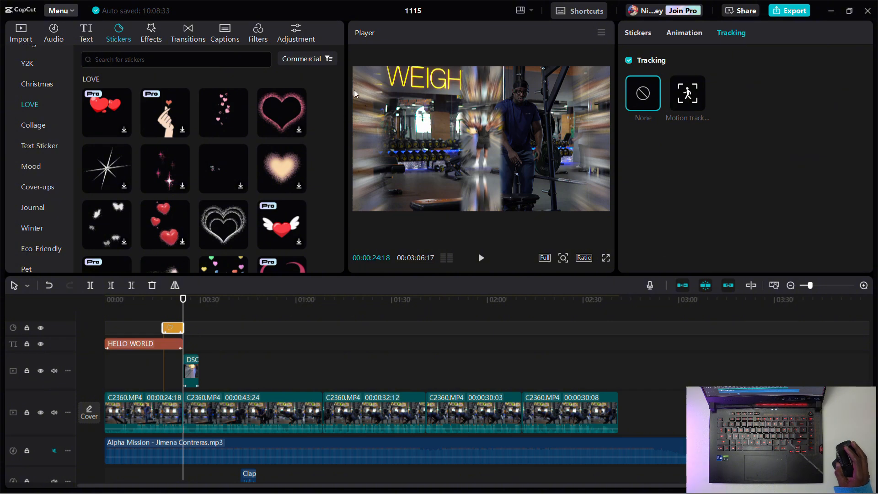
Step: Place the Chromatic glitch effect at the start of the timeline above all tracks and extend it to the end of the HELLO WORLD title
{"action": "left_click", "coordinate": [152, 35]}
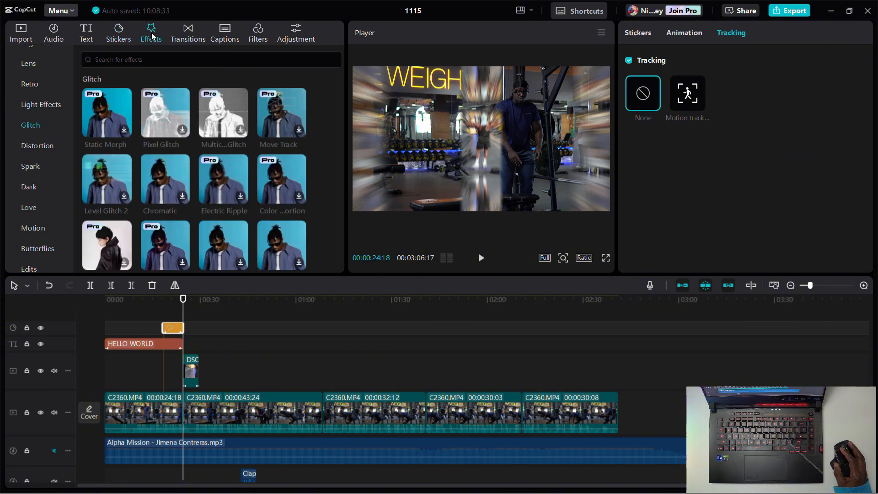
{"action": "scroll", "coordinate": [193, 325], "scroll_direction": "up", "scroll_amount": 1}
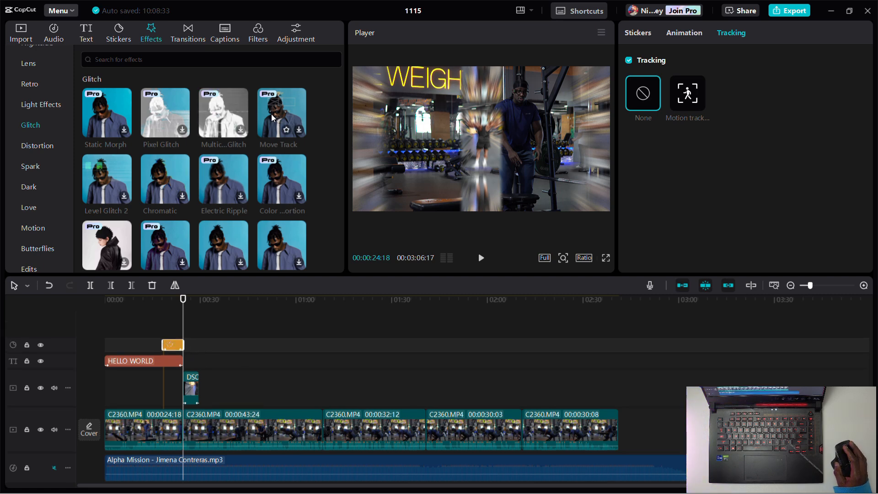
{"action": "scroll", "coordinate": [224, 210], "scroll_direction": "down", "scroll_amount": 1}
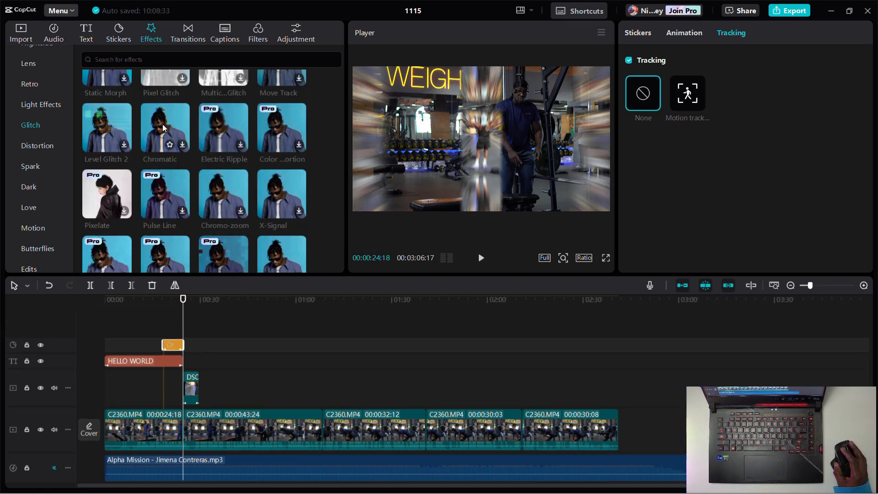
{"action": "left_click_drag", "start_coordinate": [163, 122], "coordinate": [103, 327]}
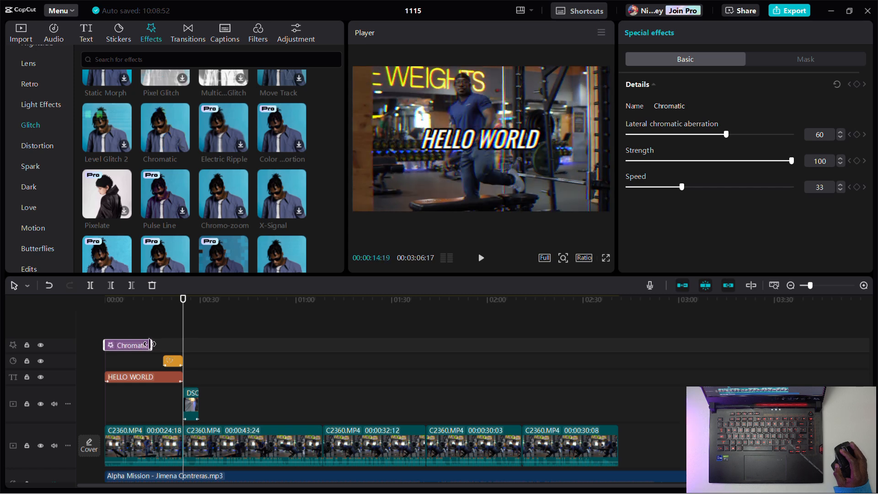
{"action": "left_click_drag", "start_coordinate": [150, 343], "coordinate": [183, 345]}
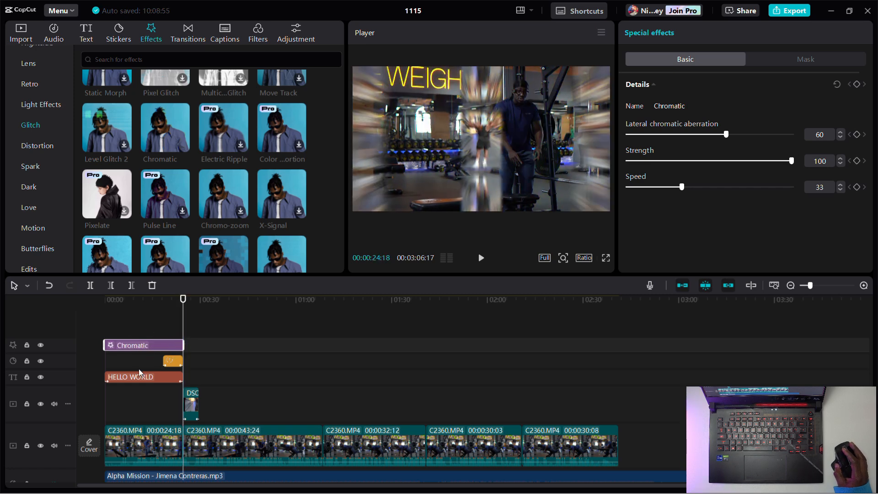
Step: Play a short stretch of the first clip to preview the Chromatic effect on the video and title
{"action": "left_click", "coordinate": [128, 312]}
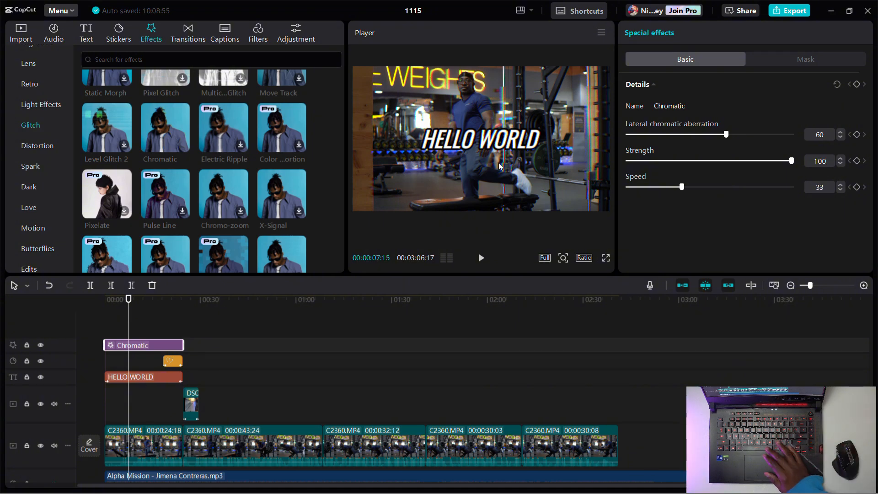
{"action": "key", "text": "space"}
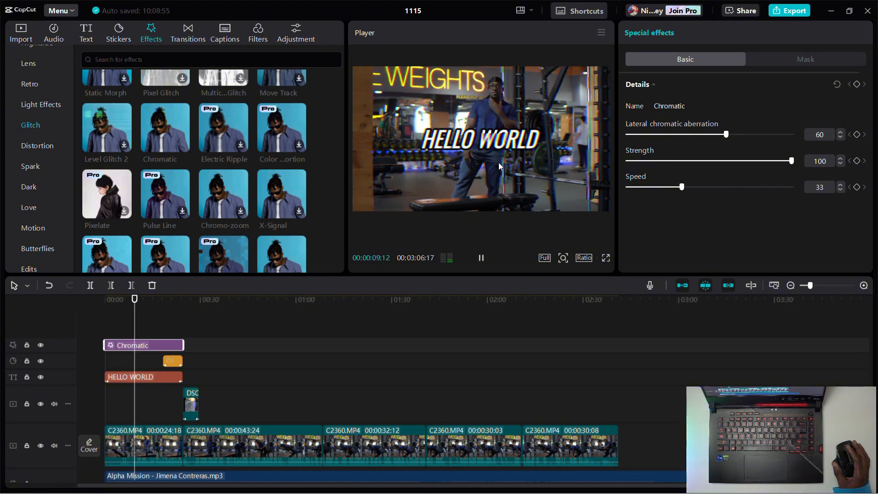
{"action": "key", "text": "space"}
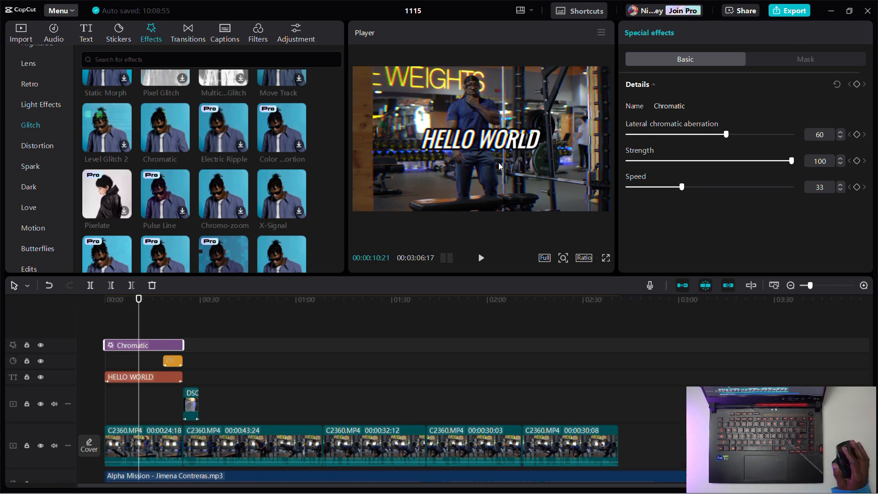
Step: Delete the Chromatic effect from its track and apply Chromatic directly to the first C2360.MP4 clip instead
{"action": "scroll", "coordinate": [210, 329], "scroll_direction": "down", "scroll_amount": 1}
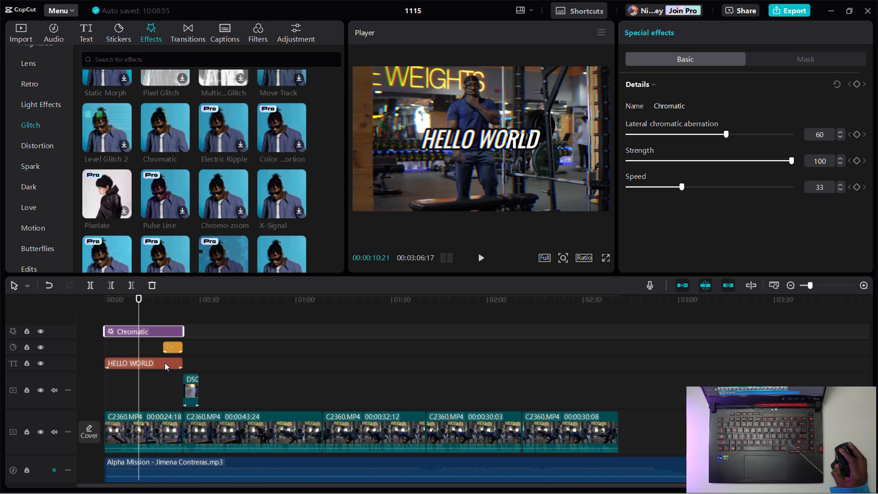
{"action": "key", "text": "Delete"}
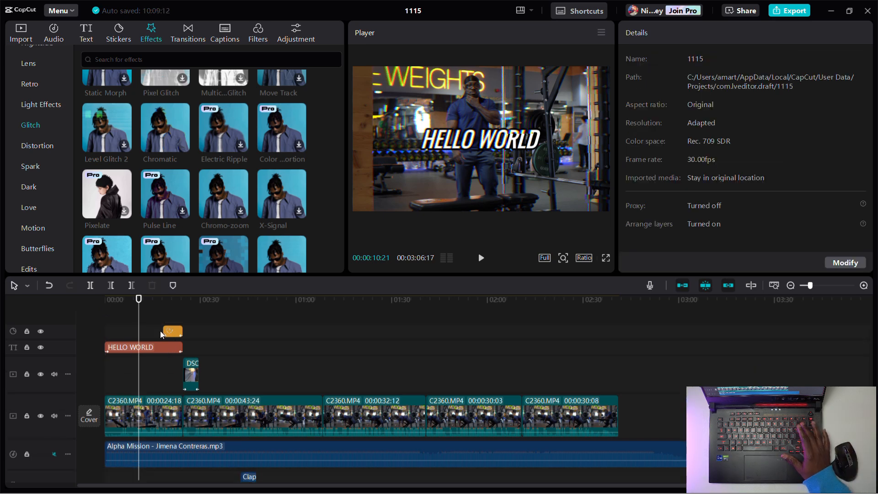
{"action": "left_click_drag", "start_coordinate": [168, 135], "coordinate": [136, 415]}
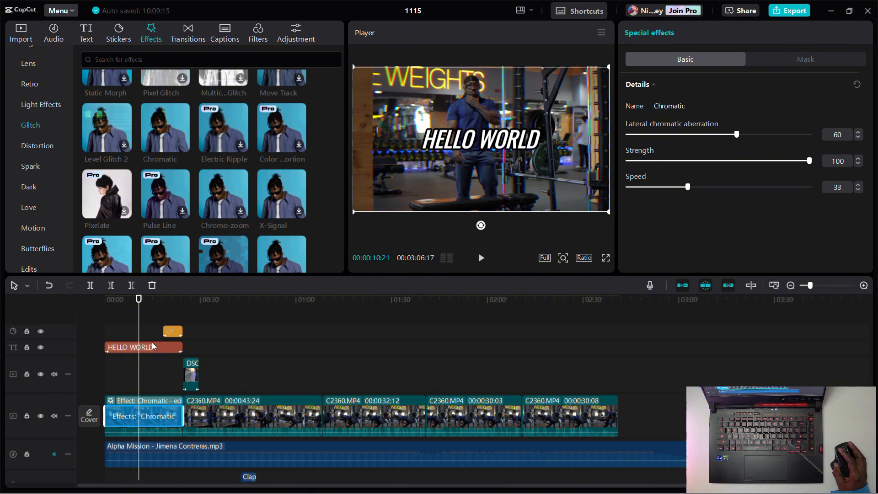
Step: Edit the first clip's effects to remove Chromatic, and place Chromatic on its own track directly above the main video, spanning the first clip
{"action": "left_click", "coordinate": [173, 335]}
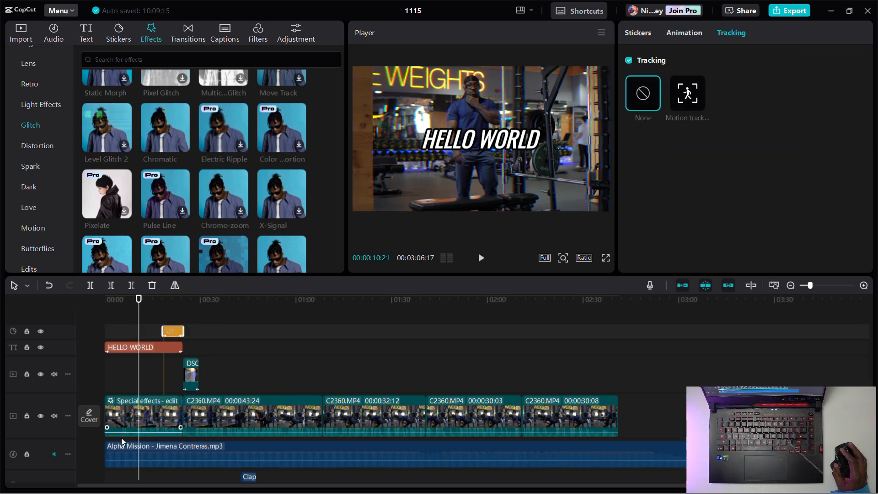
{"action": "left_click", "coordinate": [151, 415]}
{"action": "right_click", "coordinate": [151, 411]}
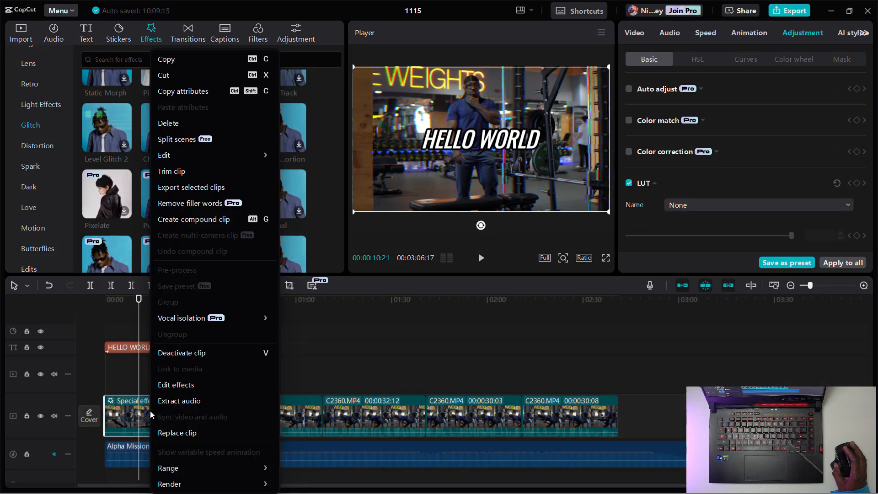
{"action": "left_click", "coordinate": [171, 386]}
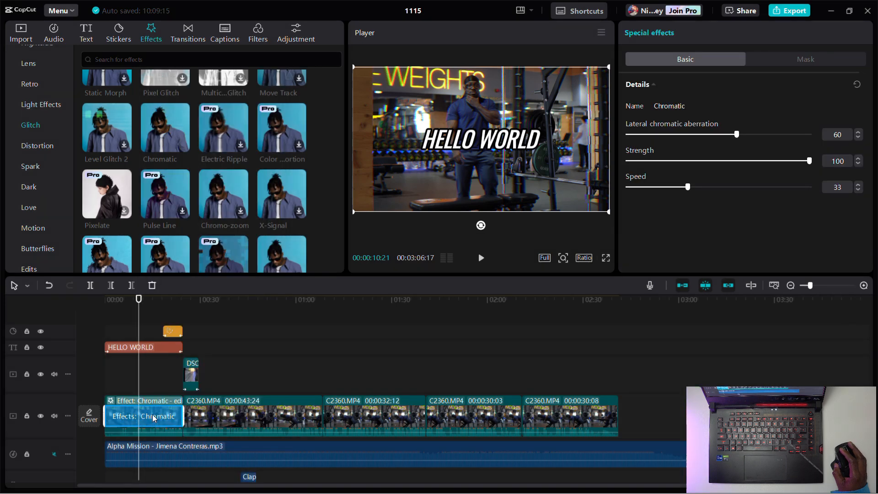
{"action": "key", "text": "Delete"}
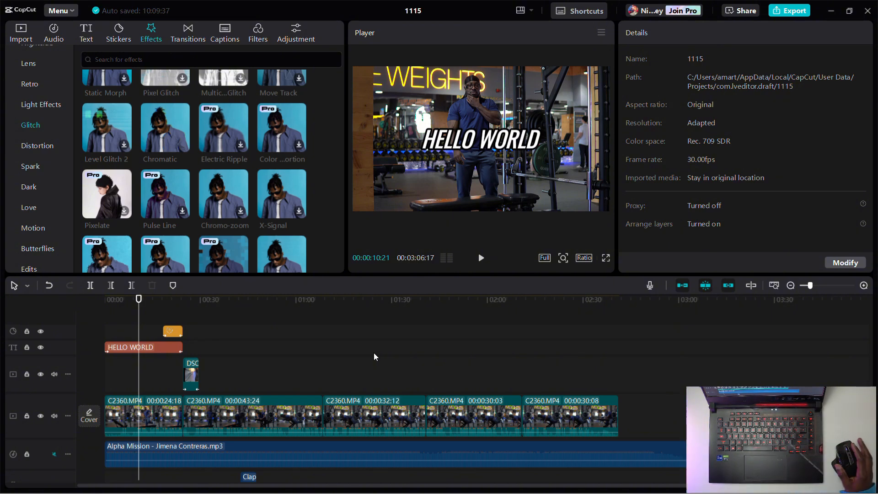
{"action": "left_click_drag", "start_coordinate": [161, 130], "coordinate": [184, 416]}
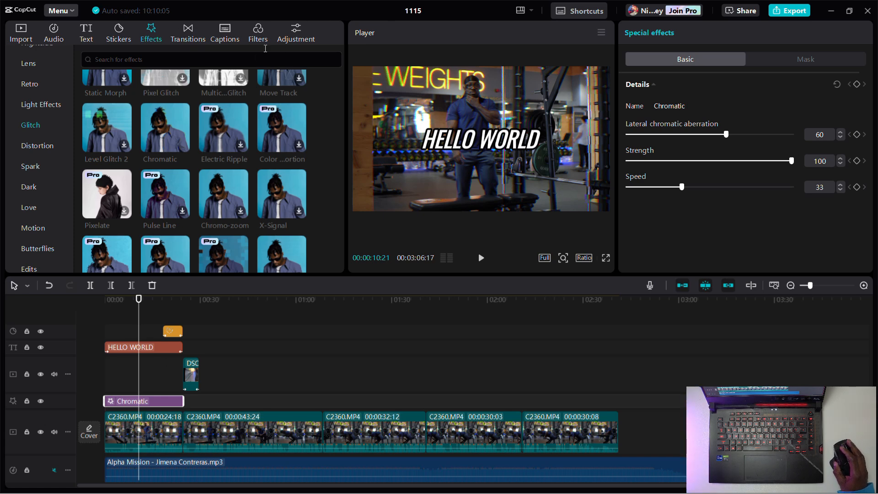
Step: Add the Love City 2 movie filter above all tracks from the timeline start to beyond the second clip, and compare frames outside and inside it
{"action": "left_click", "coordinate": [258, 35]}
{"action": "left_click_drag", "start_coordinate": [163, 107], "coordinate": [372, 352]}
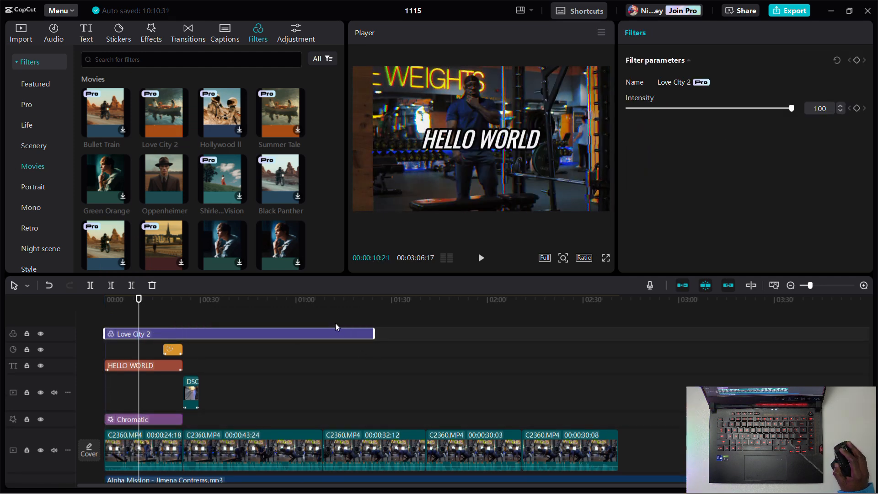
{"action": "left_click", "coordinate": [336, 323]}
{"action": "left_click", "coordinate": [359, 309]}
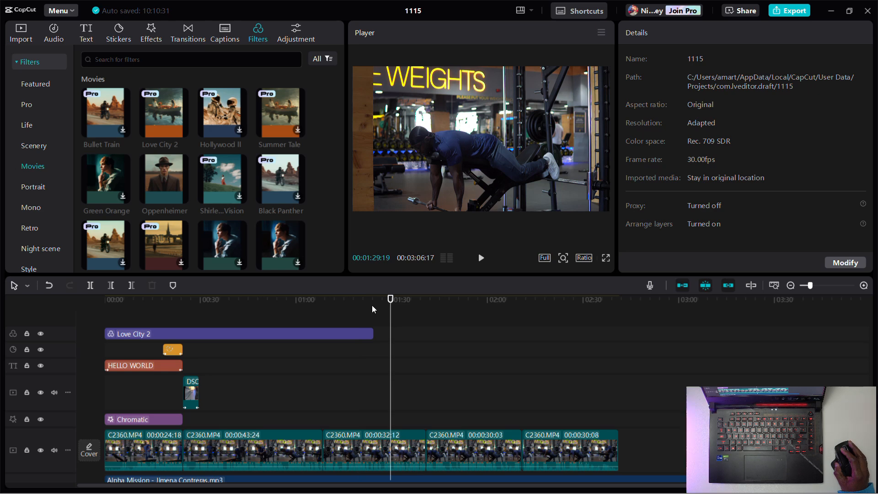
{"action": "left_click", "coordinate": [136, 311]}
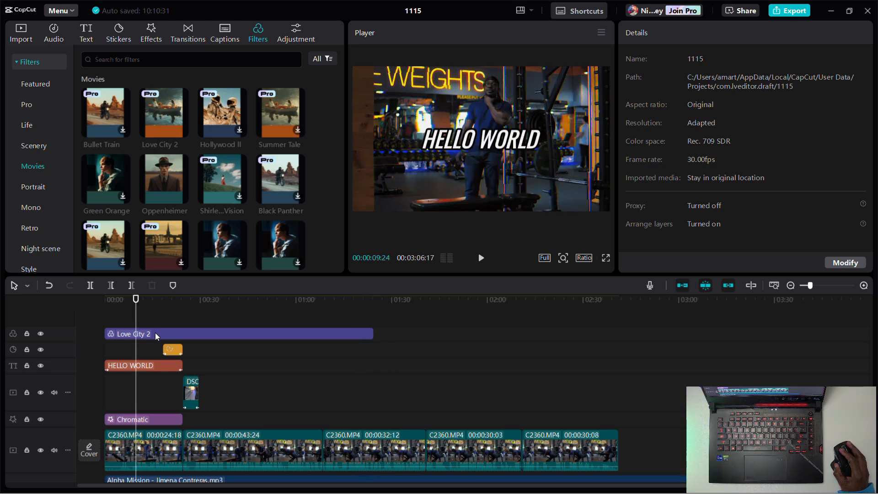
Step: Move the Love City 2 filter below the title and overlay tracks, preview the second clip, and delete the filter
{"action": "left_click_drag", "start_coordinate": [154, 336], "coordinate": [149, 418]}
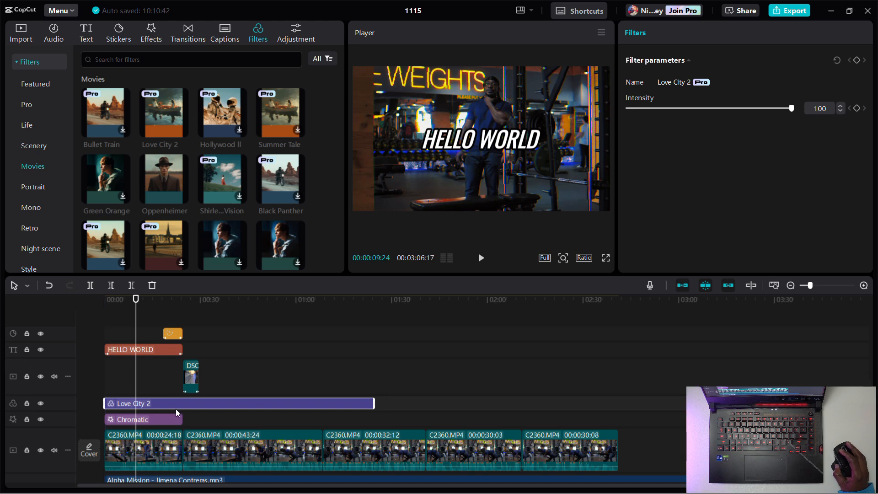
{"action": "left_click", "coordinate": [220, 312]}
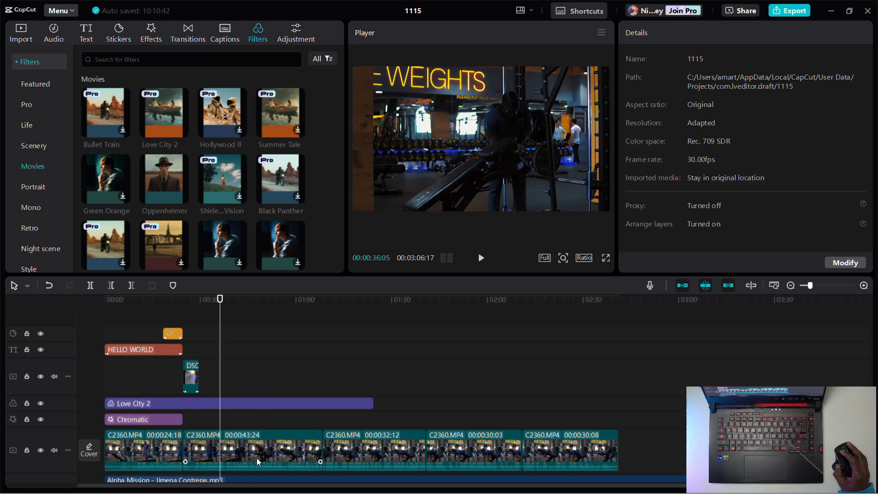
{"action": "left_click", "coordinate": [242, 405]}
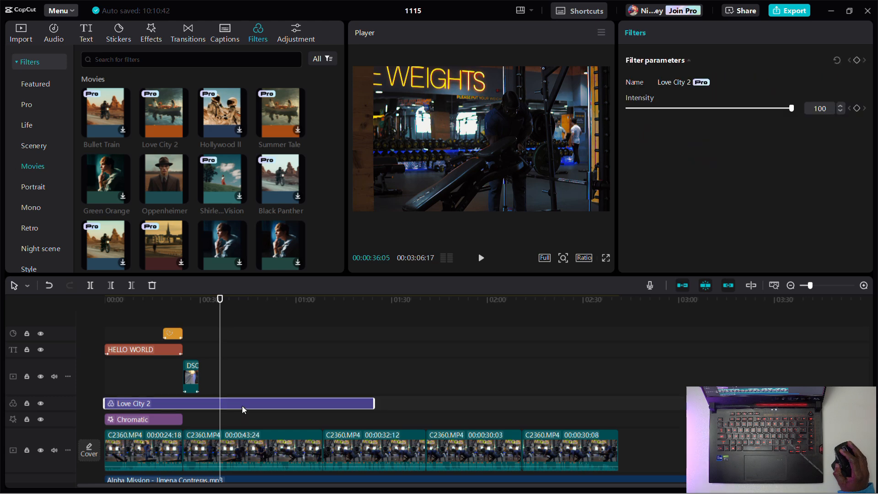
{"action": "key", "text": "Delete"}
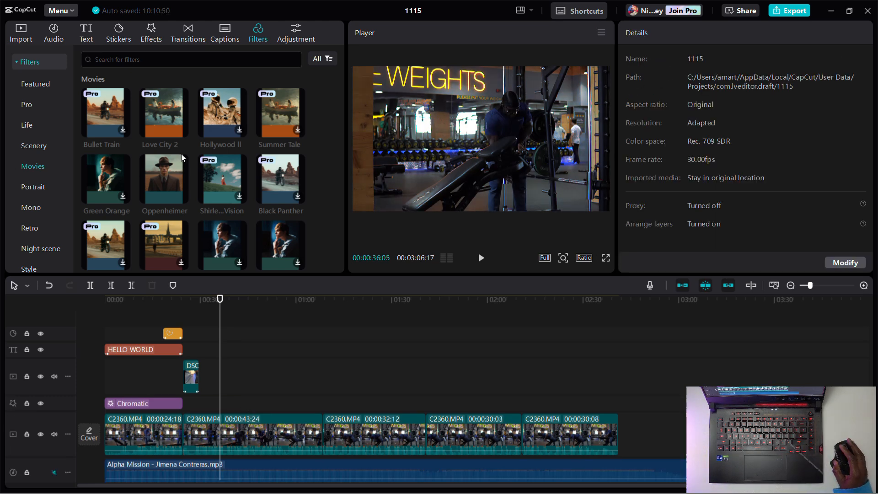
Step: Try the Oppenheimer filter directly on the second C2360.MP4 clip, compare it with the third clip, and undo it
{"action": "left_click_drag", "start_coordinate": [161, 179], "coordinate": [231, 438]}
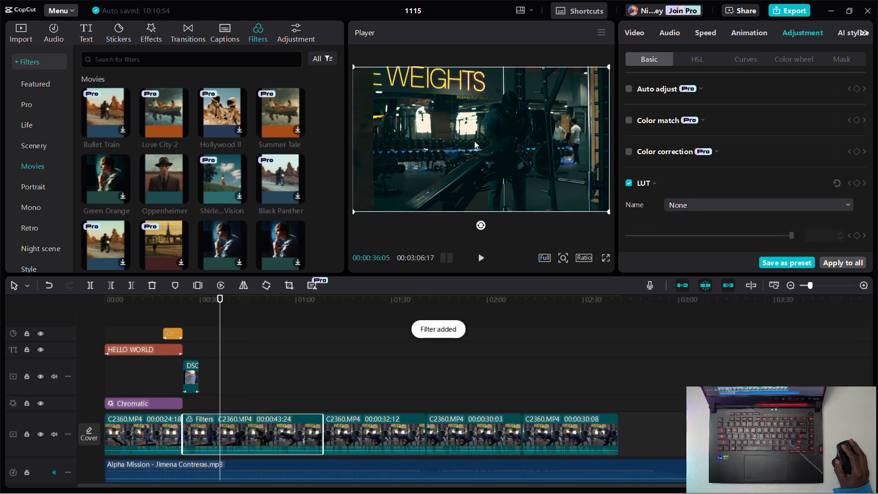
{"action": "left_click", "coordinate": [349, 322]}
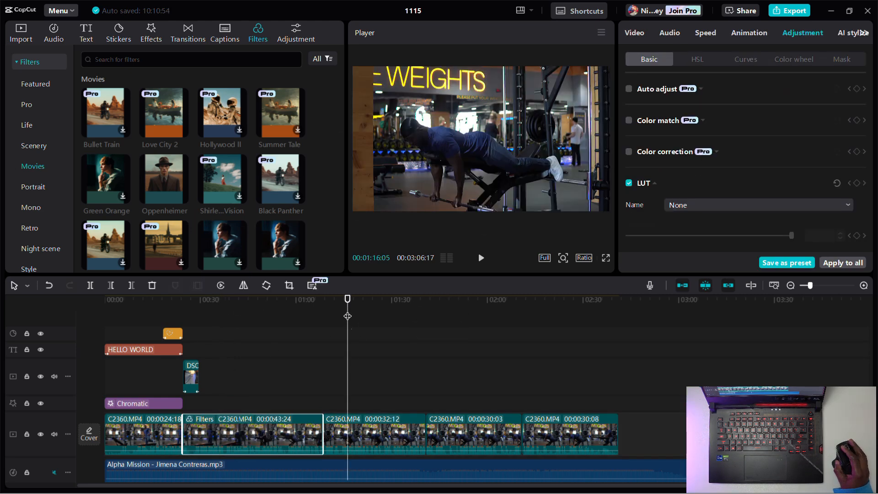
{"action": "left_click", "coordinate": [276, 305]}
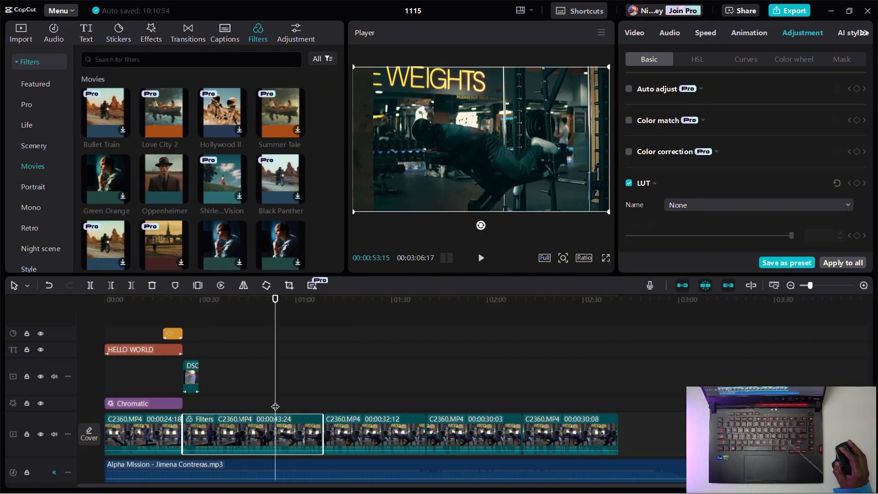
{"action": "key", "text": "ctrl+z"}
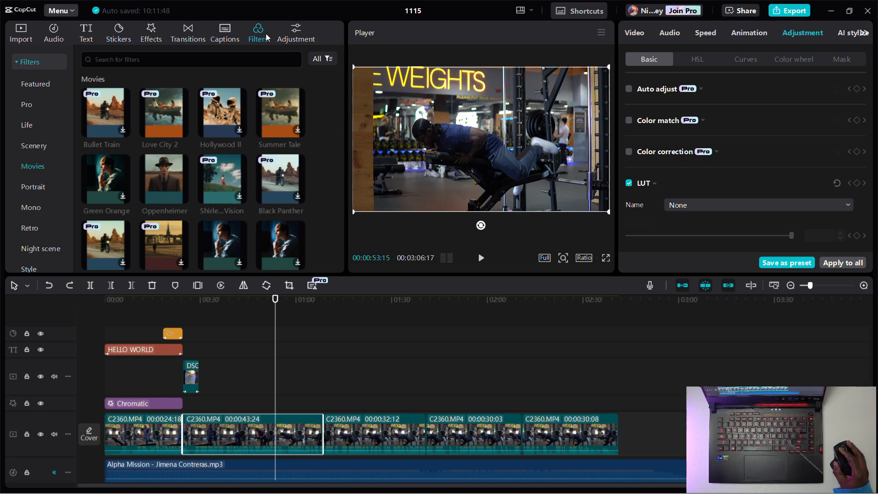
Step: Add a custom adjustment layer above all tracks spanning the first two clips, with the colour_pop.cube LUT and Whites at 50
{"action": "left_click", "coordinate": [296, 32]}
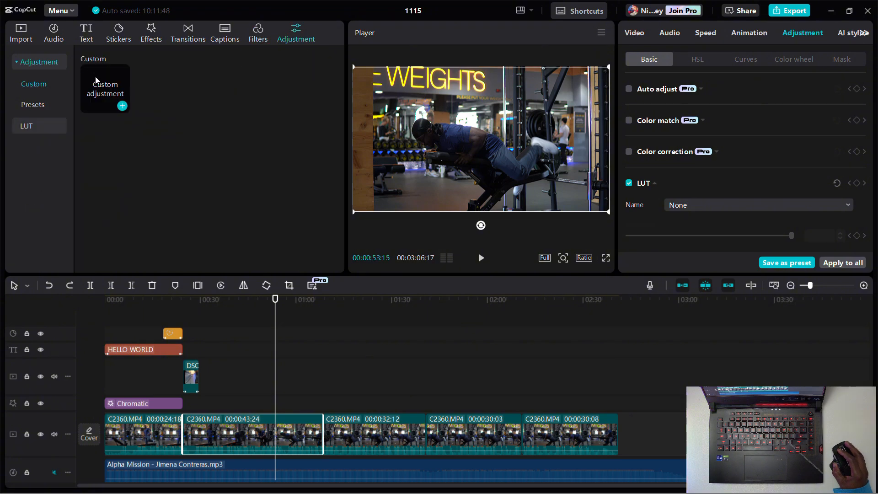
{"action": "left_click_drag", "start_coordinate": [96, 81], "coordinate": [279, 333]}
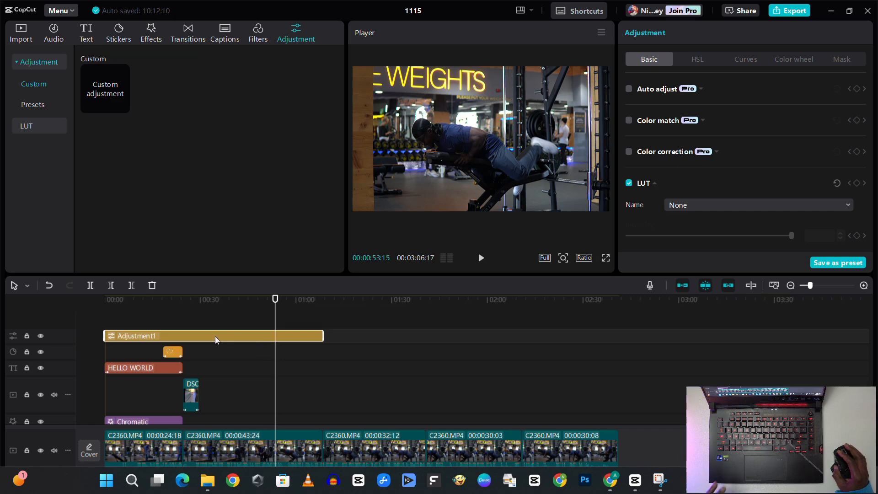
{"action": "left_click", "coordinate": [710, 204]}
{"action": "left_click", "coordinate": [707, 145]}
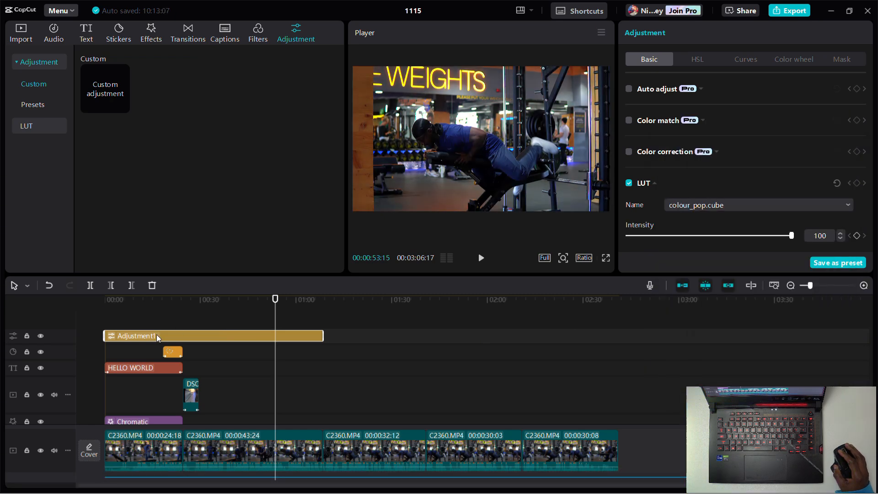
{"action": "scroll", "coordinate": [746, 141], "scroll_direction": "down", "scroll_amount": 8}
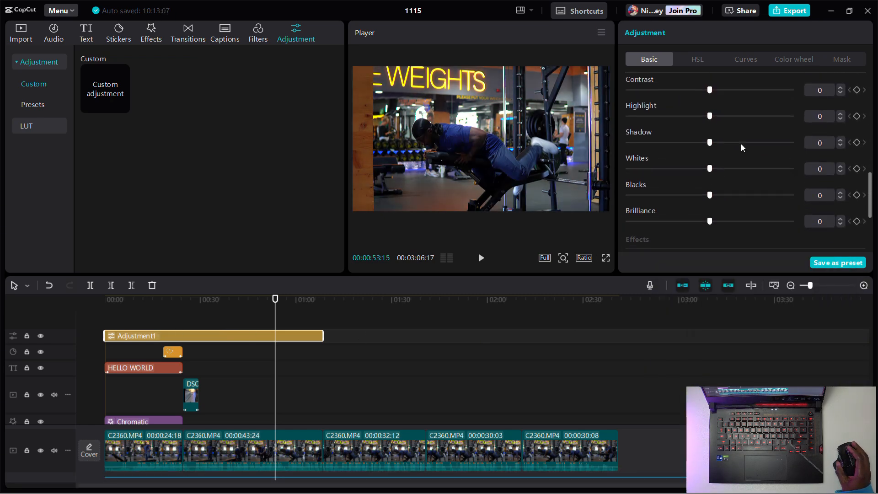
{"action": "left_click_drag", "start_coordinate": [710, 169], "coordinate": [797, 171]}
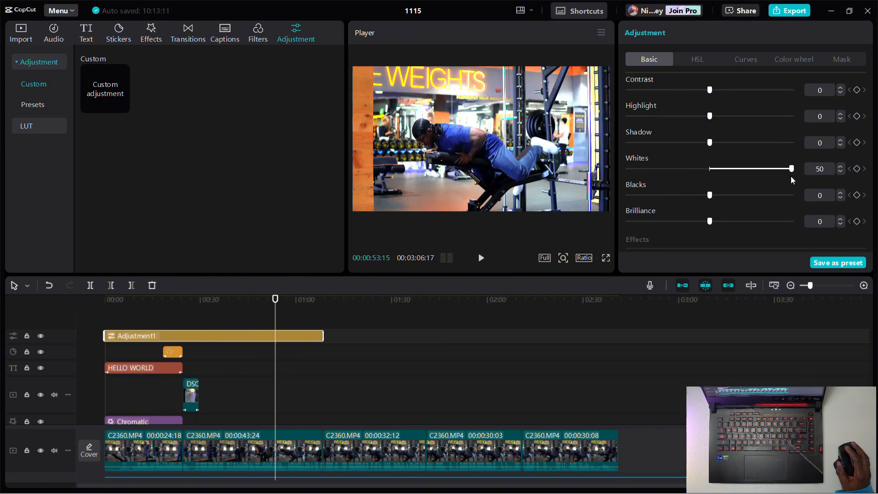
Step: Compare frames inside and beyond the adjustment layer, and extend the layer's end into the third clip
{"action": "left_click", "coordinate": [313, 300]}
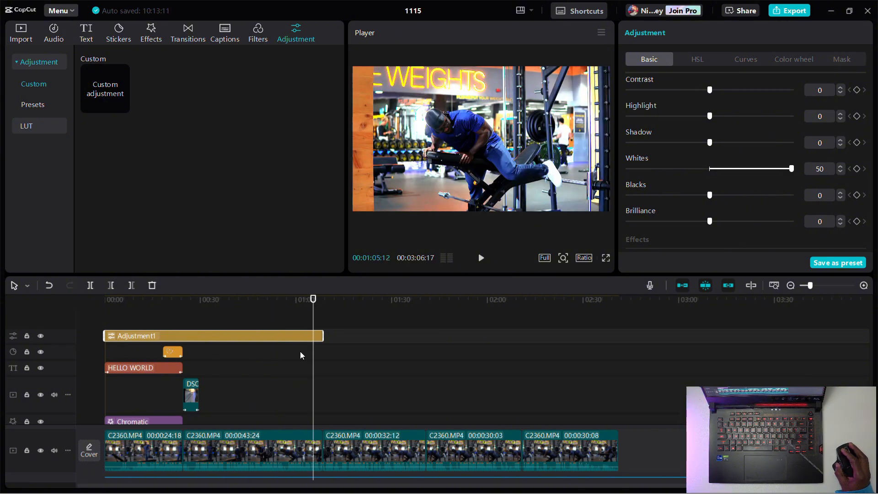
{"action": "left_click", "coordinate": [342, 306]}
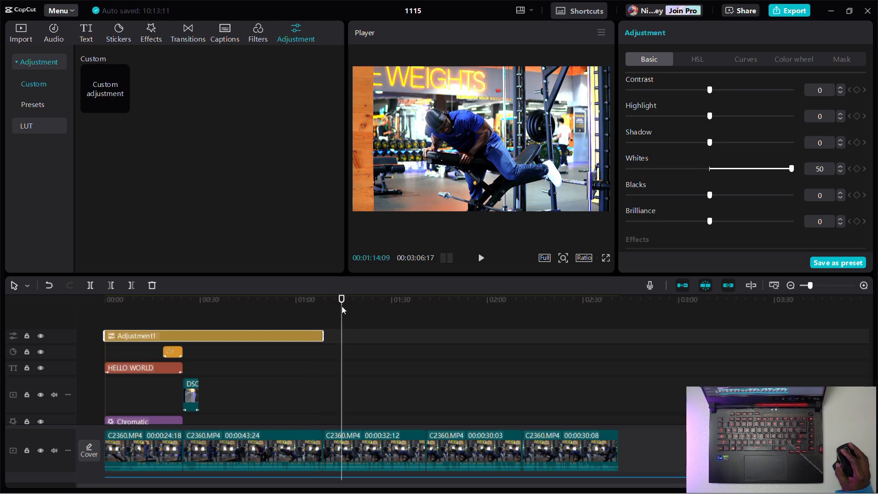
{"action": "left_click", "coordinate": [313, 306]}
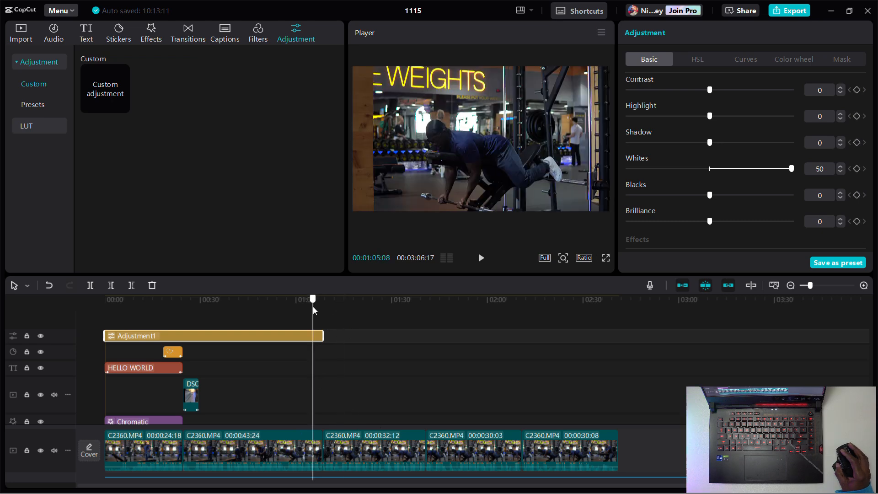
{"action": "left_click", "coordinate": [347, 300]}
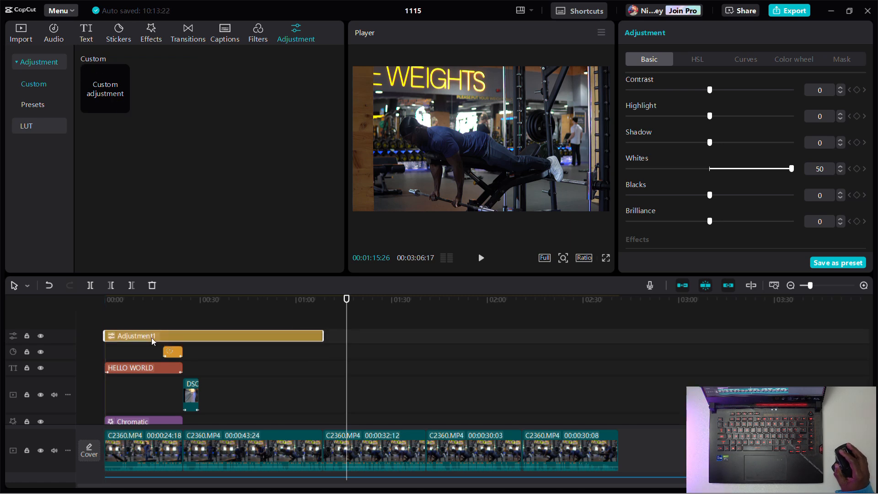
{"action": "mouse_move", "coordinate": [118, 78]}
{"action": "left_click_drag", "start_coordinate": [321, 335], "coordinate": [335, 359]}
Step: Select all five C2360.MP4 clips on the main track and generate automatic captions with English as the spoken language
{"action": "left_click_drag", "start_coordinate": [675, 446], "coordinate": [110, 489]}
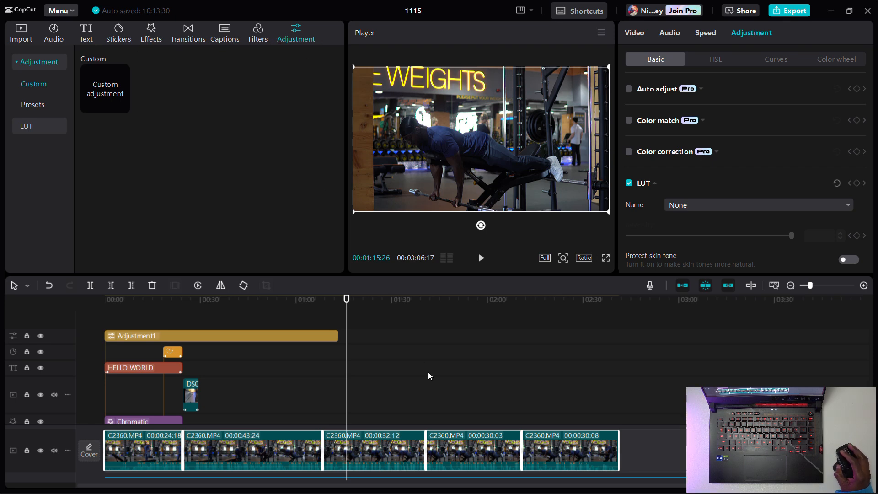
{"action": "left_click", "coordinate": [413, 377]}
{"action": "scroll", "coordinate": [419, 394], "scroll_direction": "down", "scroll_amount": 2}
{"action": "left_click_drag", "start_coordinate": [634, 413], "coordinate": [88, 411]}
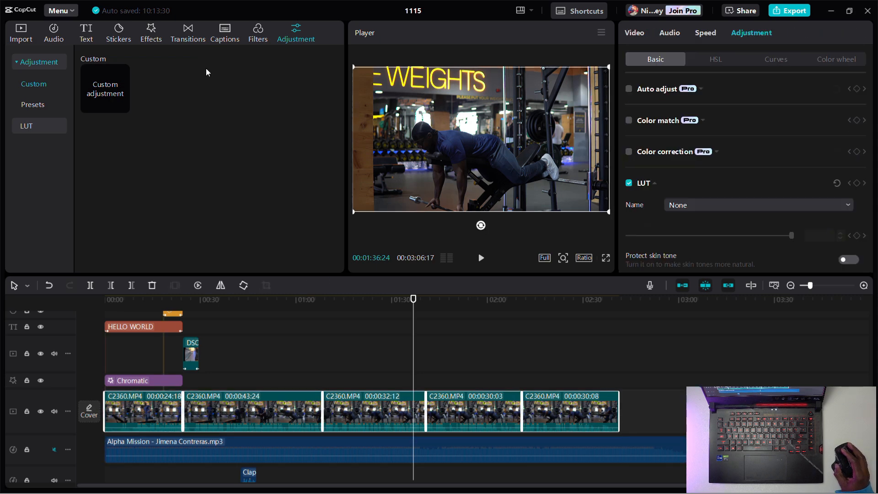
{"action": "left_click", "coordinate": [227, 36]}
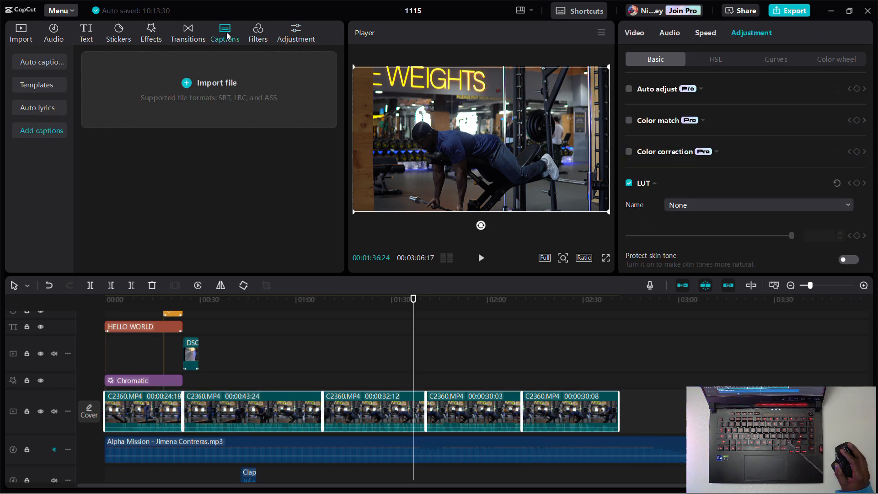
{"action": "left_click", "coordinate": [33, 64]}
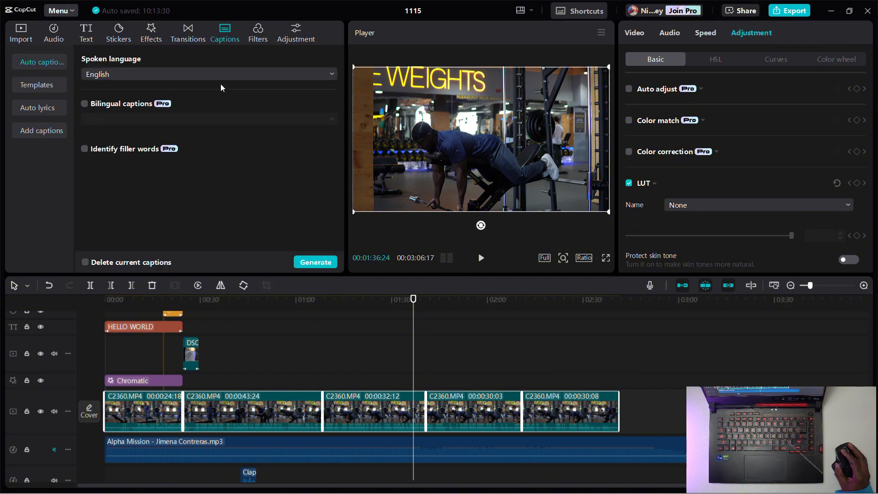
{"action": "left_click", "coordinate": [322, 261]}
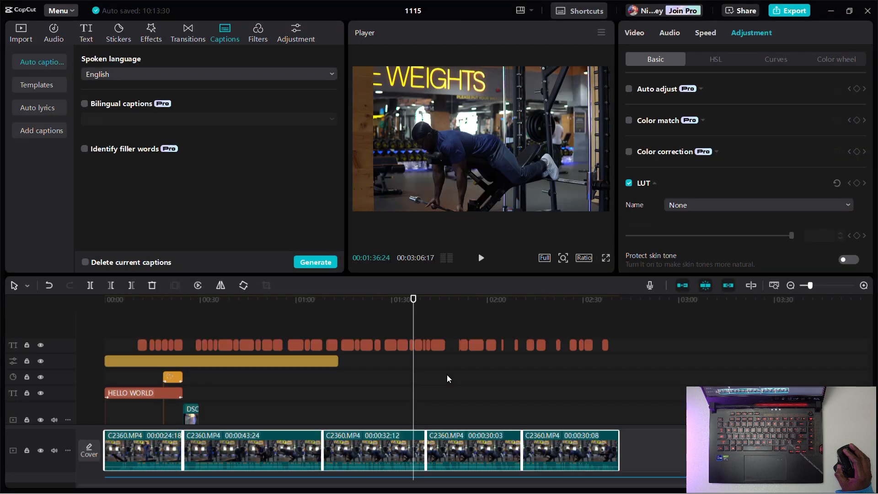
Step: Delete the HELLO WORLD title, the sticker and the adjustment layer from the timeline
{"action": "left_click", "coordinate": [137, 302]}
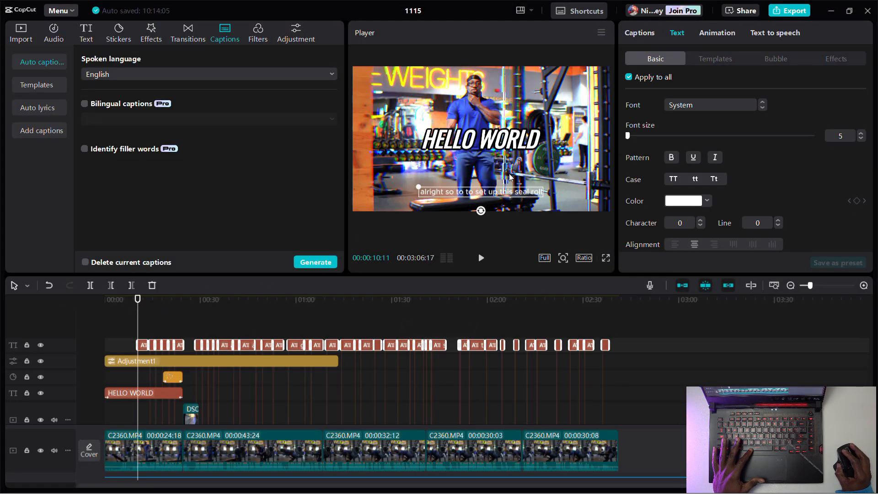
{"action": "left_click", "coordinate": [165, 395]}
{"action": "left_click", "coordinate": [171, 375], "text": "ctrl"}
{"action": "left_click", "coordinate": [176, 364], "text": "ctrl"}
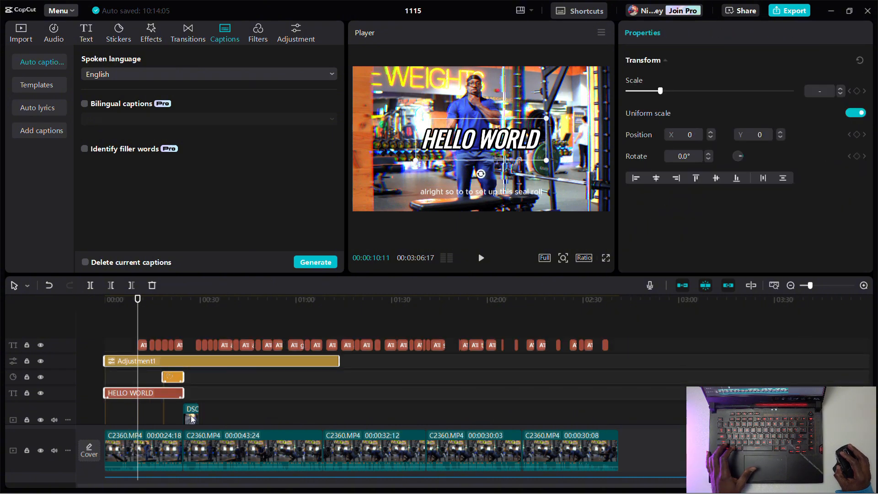
{"action": "key", "text": "Delete"}
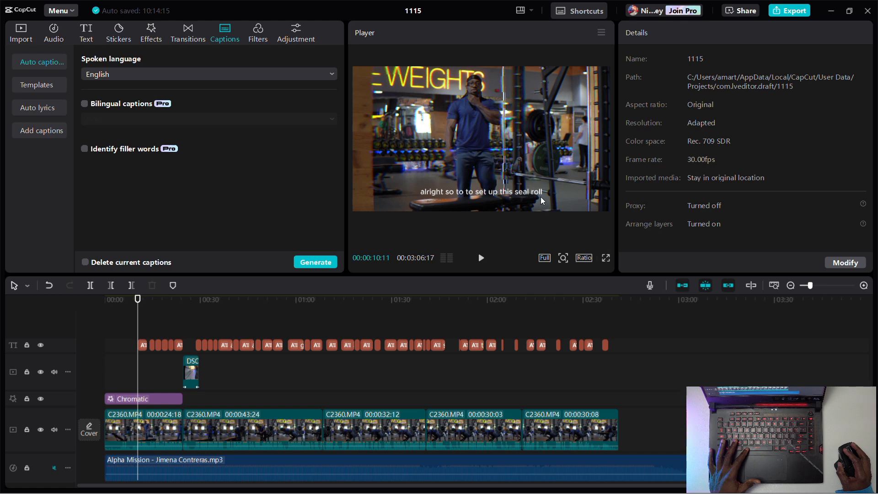
Step: Play the video from just before the first caption to check the generated caption against the speech
{"action": "left_click", "coordinate": [134, 298]}
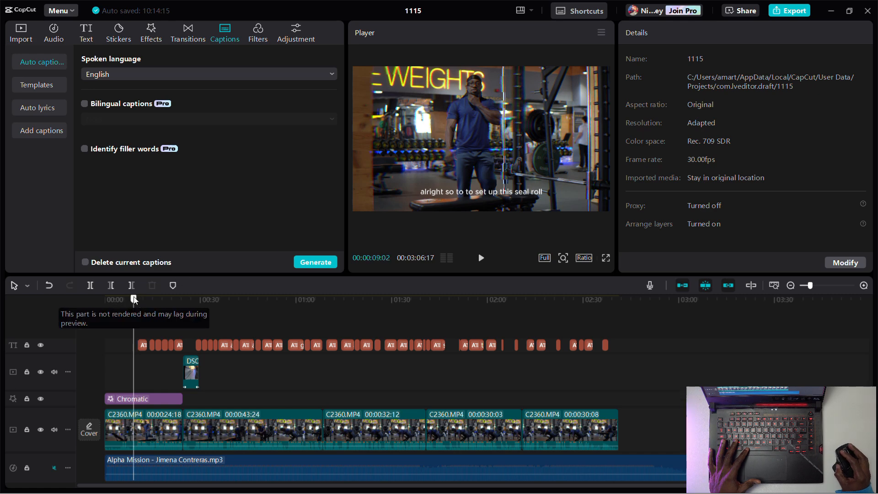
{"action": "key", "text": "space"}
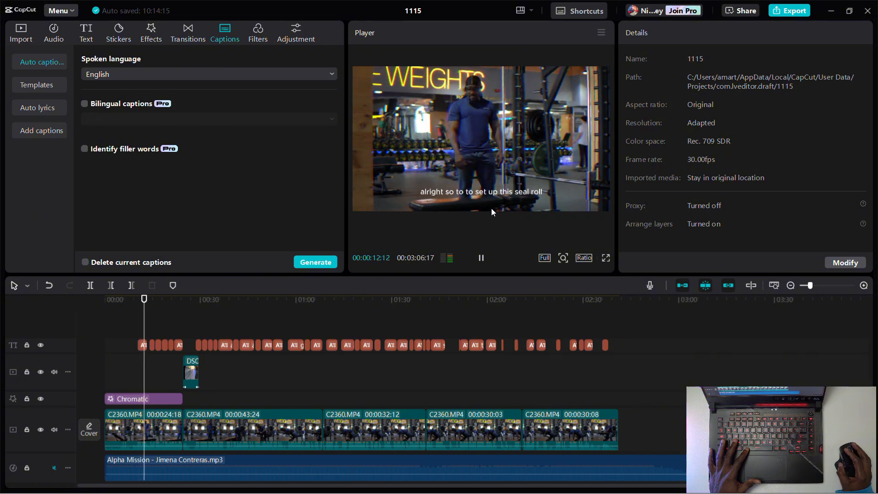
{"action": "key", "text": "space"}
Step: Correct the first caption to read "alright so to to set up this seal row"
{"action": "left_click", "coordinate": [457, 193]}
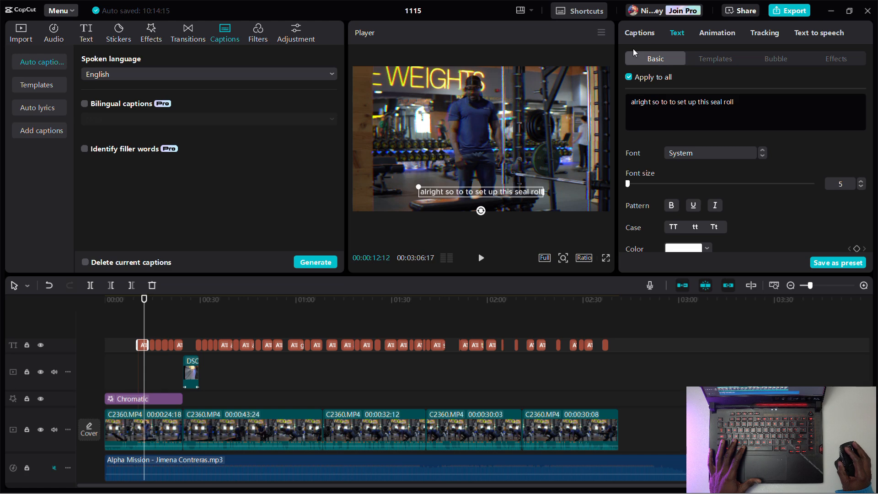
{"action": "left_click", "coordinate": [636, 36]}
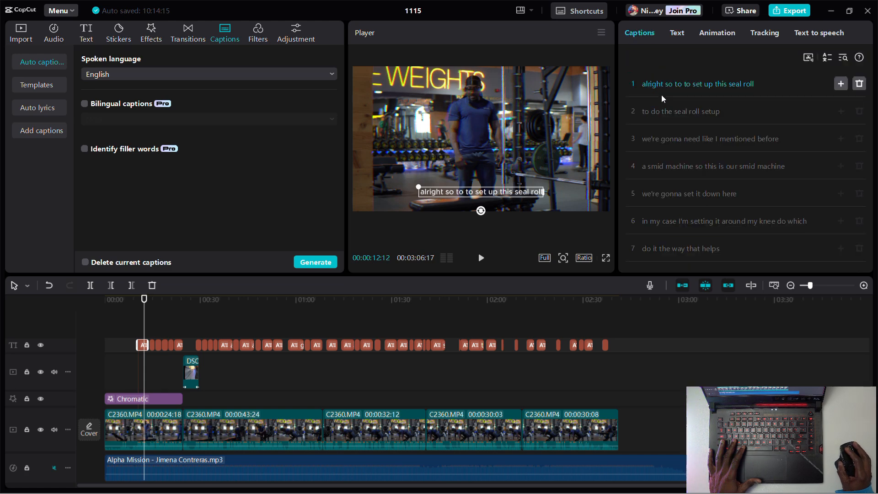
{"action": "left_click", "coordinate": [756, 84]}
{"action": "key", "text": "BackSpace"}
{"action": "key", "text": "BackSpace"}
{"action": "type", "text": "w"}
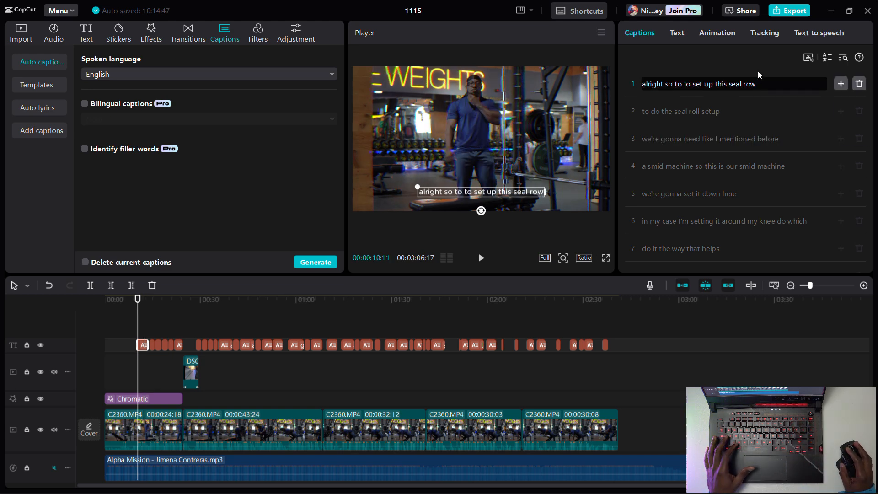
Step: Play the video from the first caption through to the third to check the caption wording
{"action": "left_click", "coordinate": [137, 305]}
{"action": "key", "text": "space"}
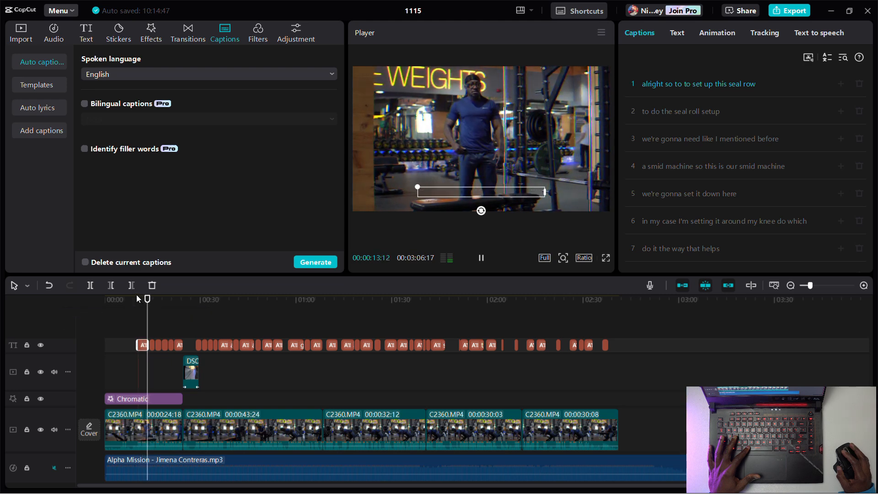
{"action": "key", "text": "space"}
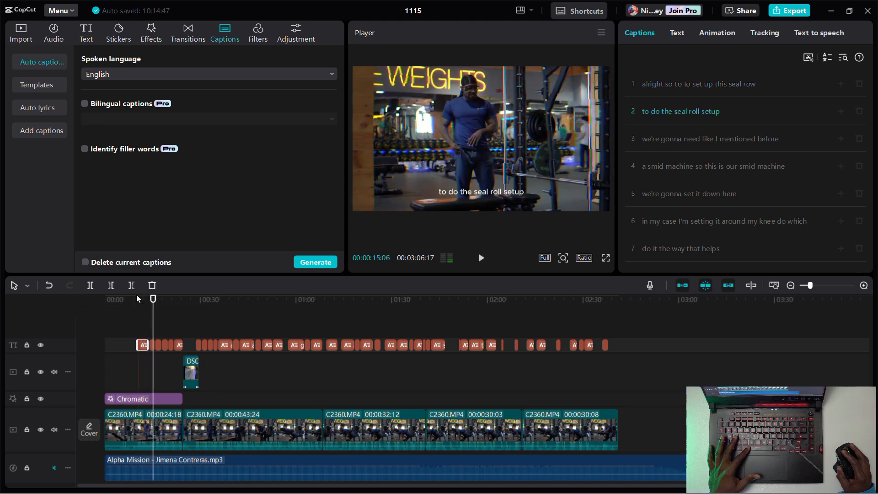
{"action": "key", "text": "space"}
{"action": "key", "text": "space"}
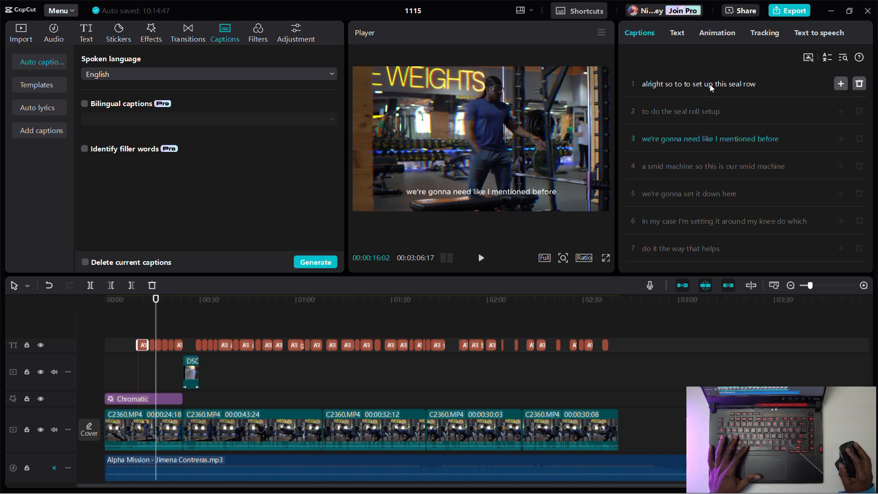
Step: Correct the second caption to read "to do the seal row setup"
{"action": "left_click", "coordinate": [698, 113]}
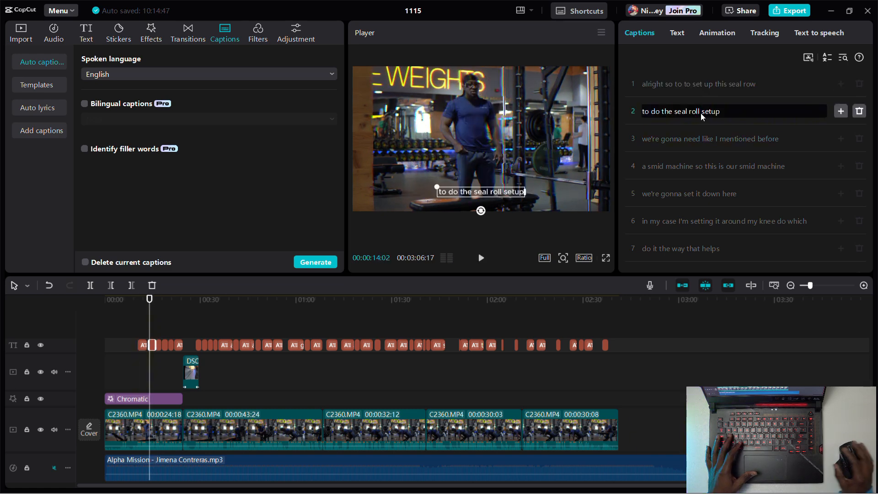
{"action": "key", "text": "BackSpace"}
{"action": "key", "text": "BackSpace"}
{"action": "key", "text": "BackSpace"}
{"action": "type", "text": "w"}
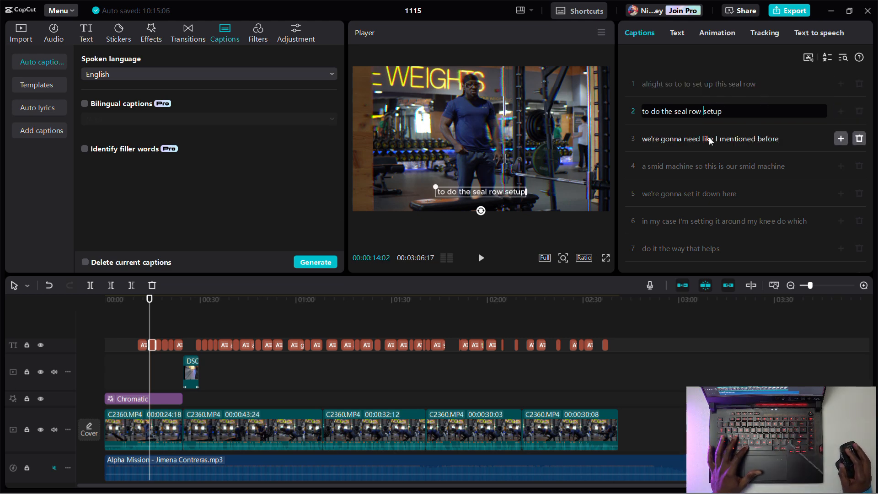
Step: Apply the free white "brown fox" text template to all captions and preview it on the second caption
{"action": "left_click", "coordinate": [677, 34]}
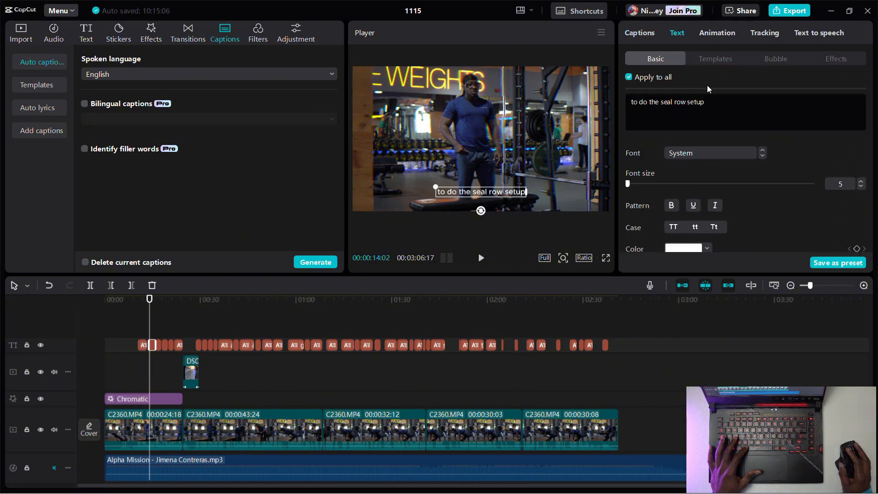
{"action": "left_click", "coordinate": [719, 58]}
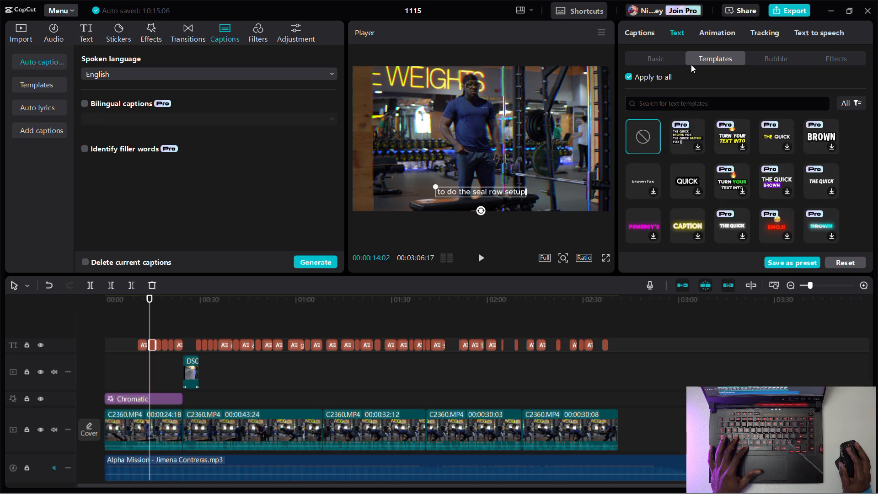
{"action": "left_click", "coordinate": [681, 63]}
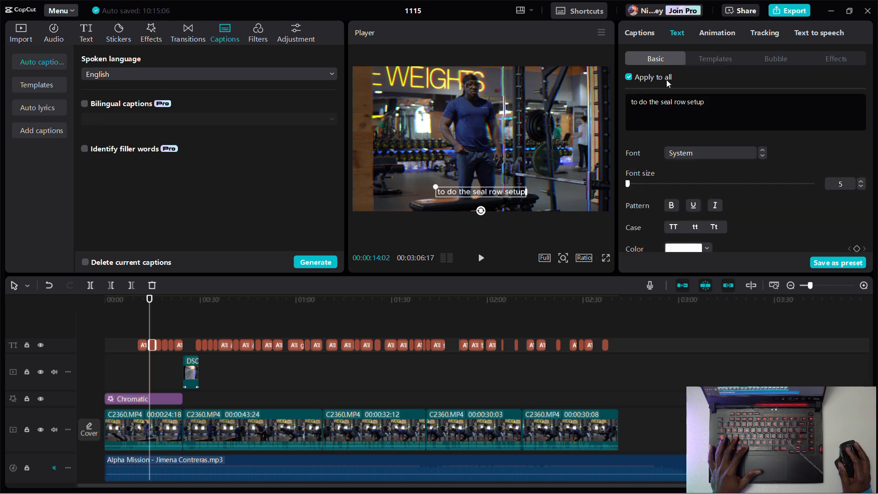
{"action": "left_click", "coordinate": [722, 59]}
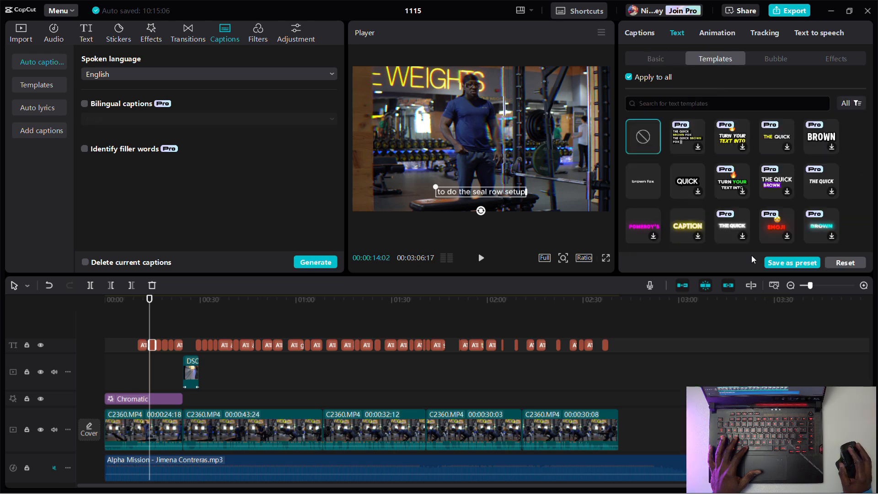
{"action": "left_click", "coordinate": [637, 186]}
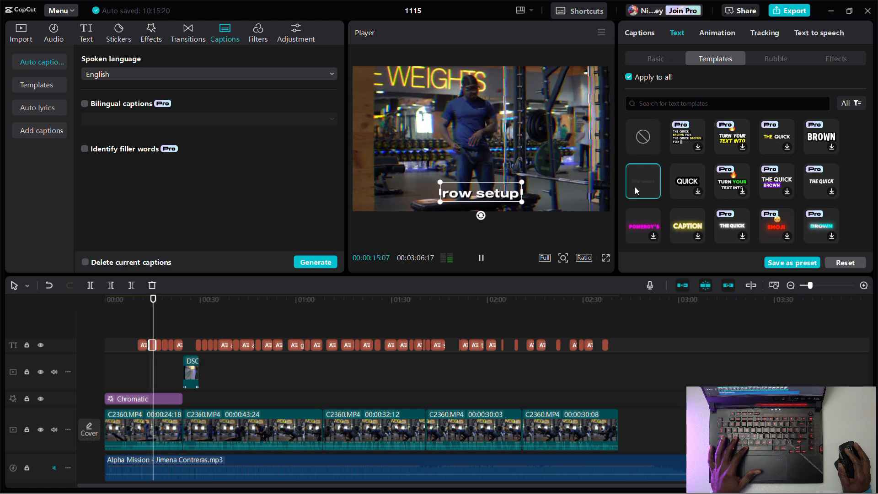
{"action": "key", "text": "space"}
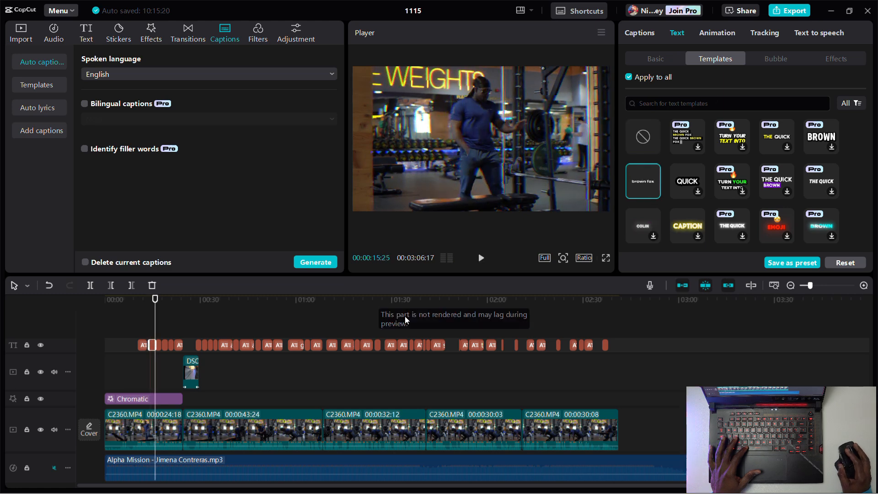
Step: Look through the bubble styles and text effects available for the captions
{"action": "left_click", "coordinate": [784, 59]}
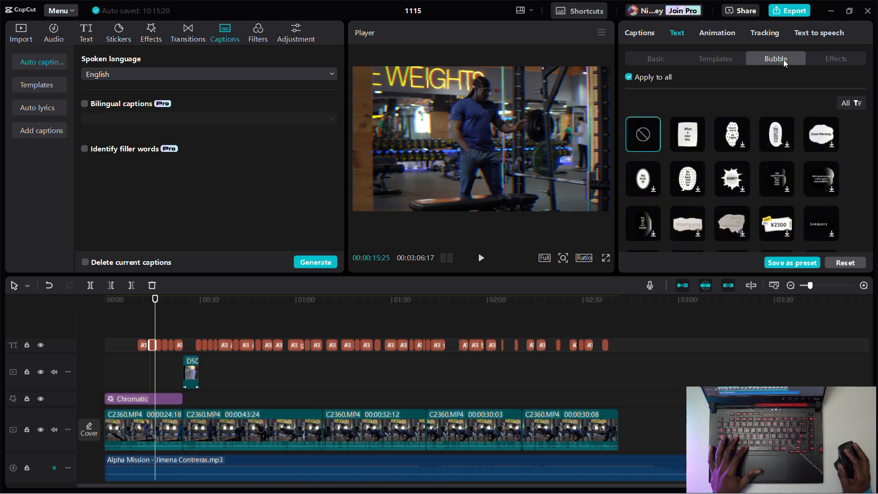
{"action": "left_click", "coordinate": [834, 59]}
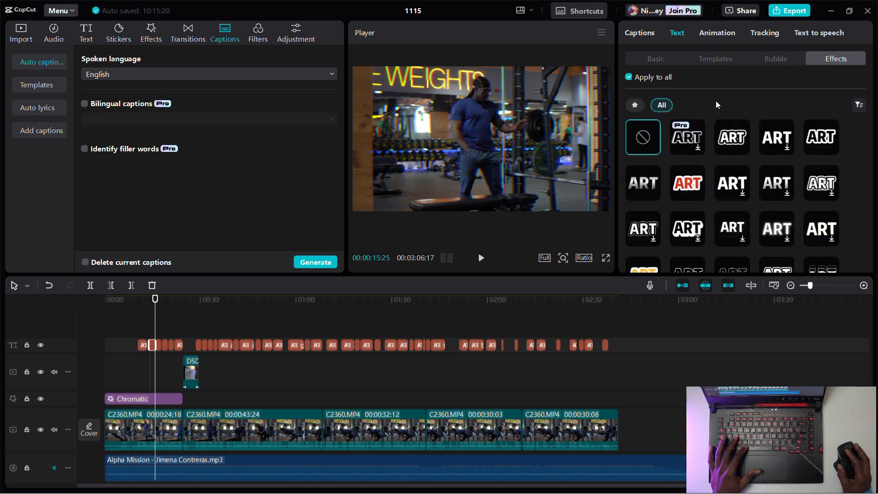
Step: Try the Typewriter, Type 2, Laser Cut and white-background entrance animations on the second caption
{"action": "left_click", "coordinate": [707, 59]}
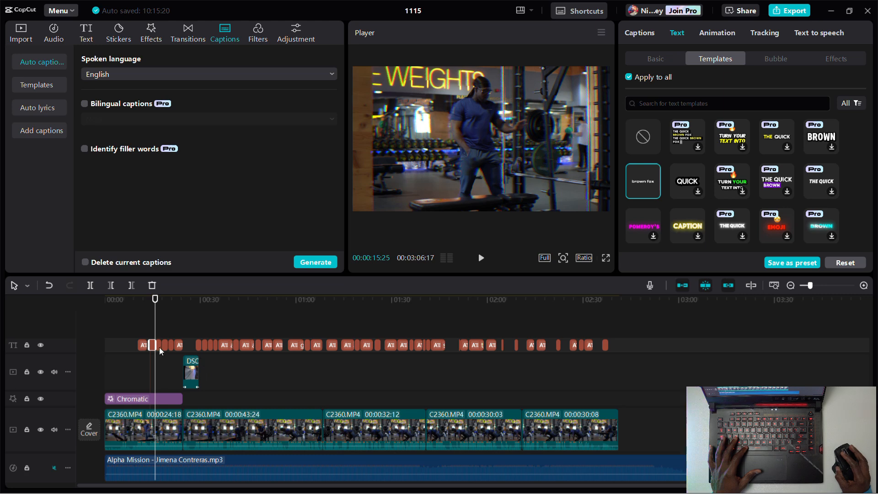
{"action": "left_click", "coordinate": [718, 33]}
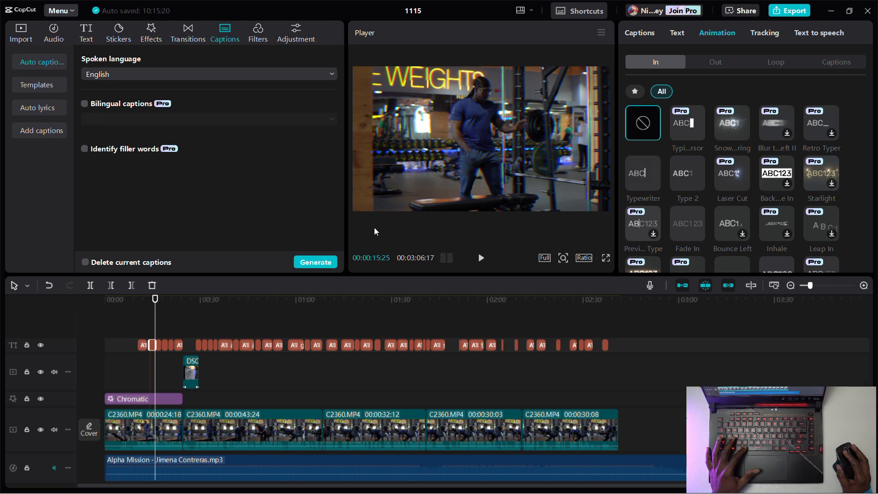
{"action": "left_click", "coordinate": [644, 169]}
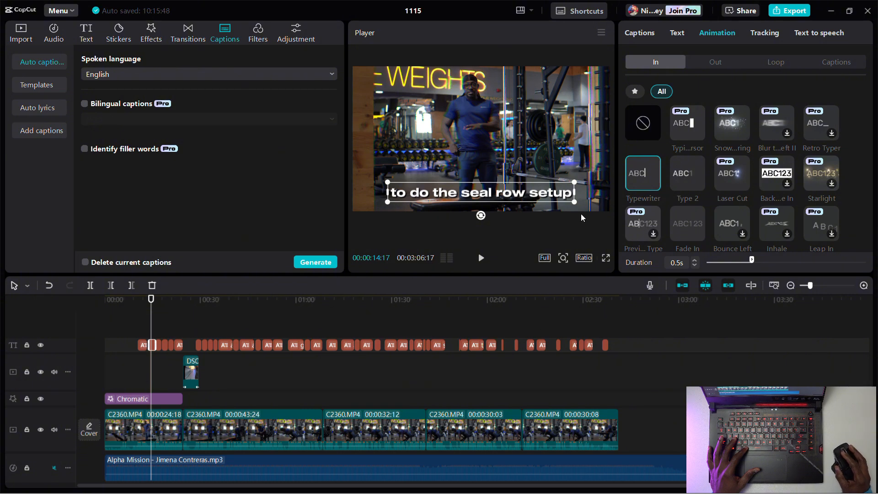
{"action": "left_click", "coordinate": [689, 174]}
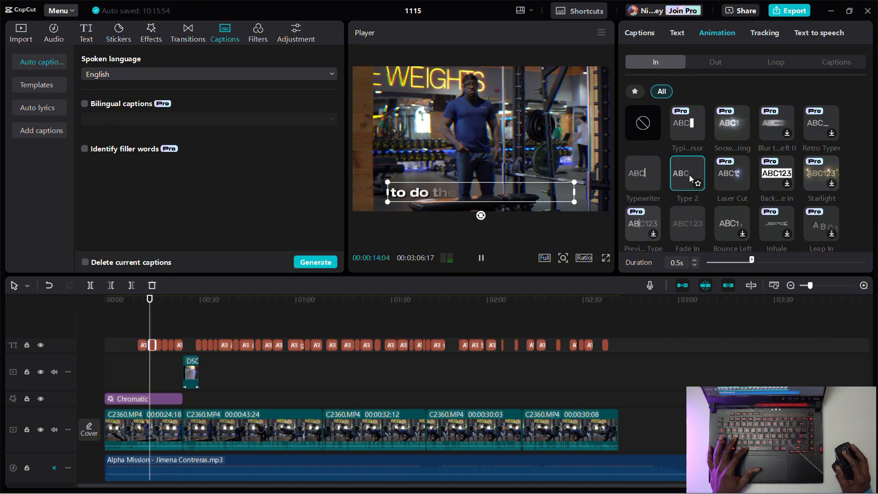
{"action": "left_click", "coordinate": [729, 180]}
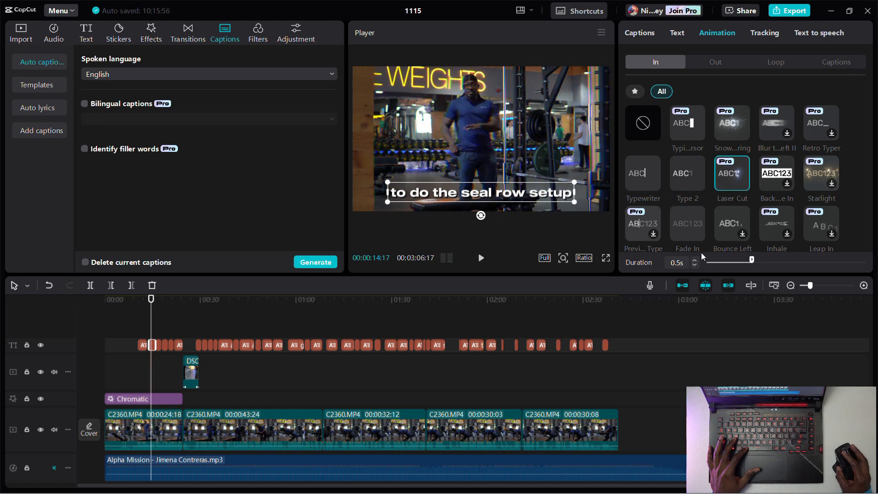
{"action": "left_click", "coordinate": [776, 174]}
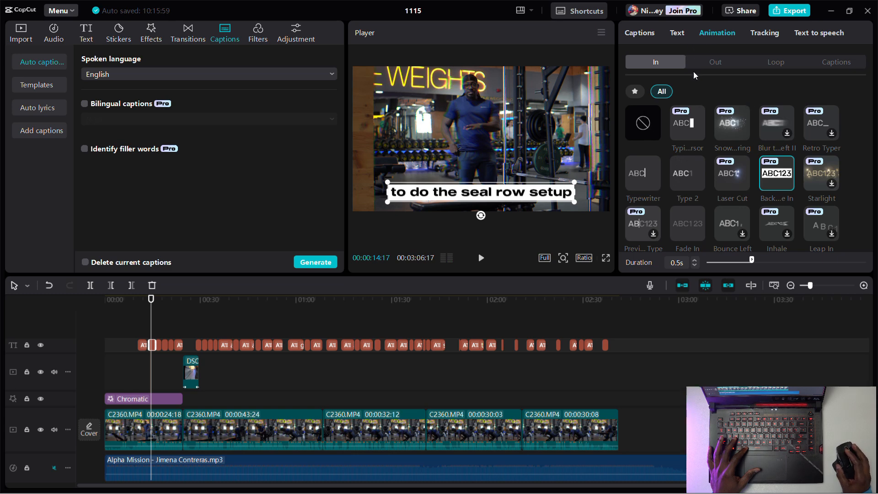
Step: Try the Doodle II and Floodlight loop animations on the second caption
{"action": "left_click", "coordinate": [765, 60]}
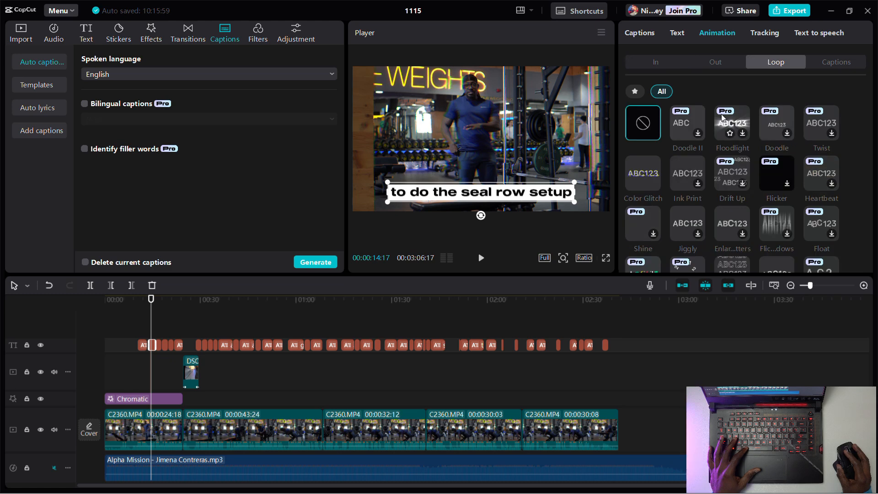
{"action": "left_click", "coordinate": [694, 122]}
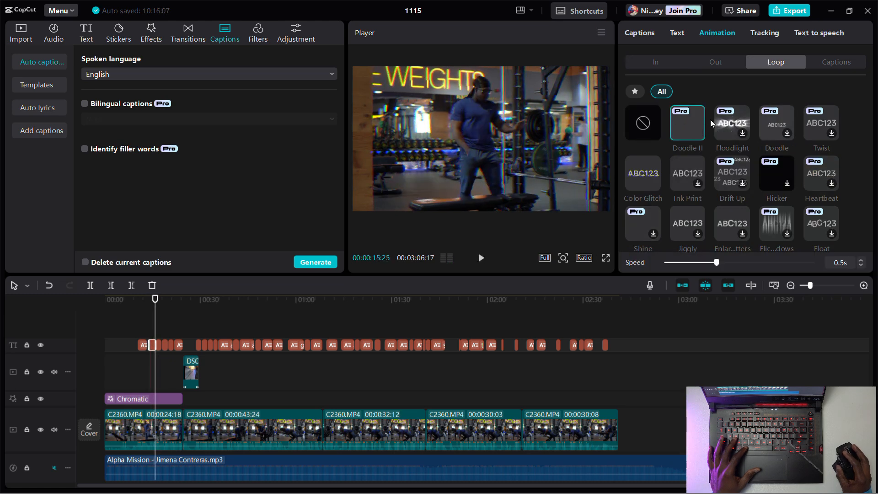
{"action": "left_click", "coordinate": [731, 128]}
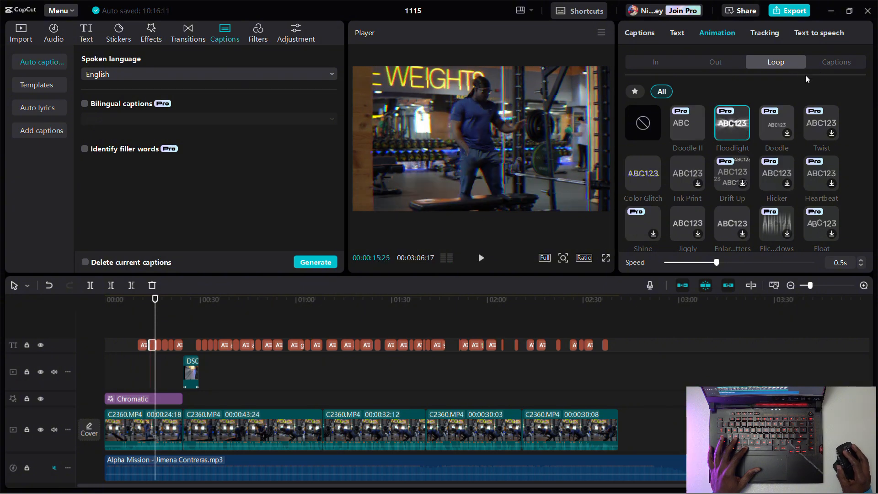
Step: Apply the purple word-highlight caption animation to the second caption, play it back, and open the caption's tracking options
{"action": "left_click", "coordinate": [835, 62]}
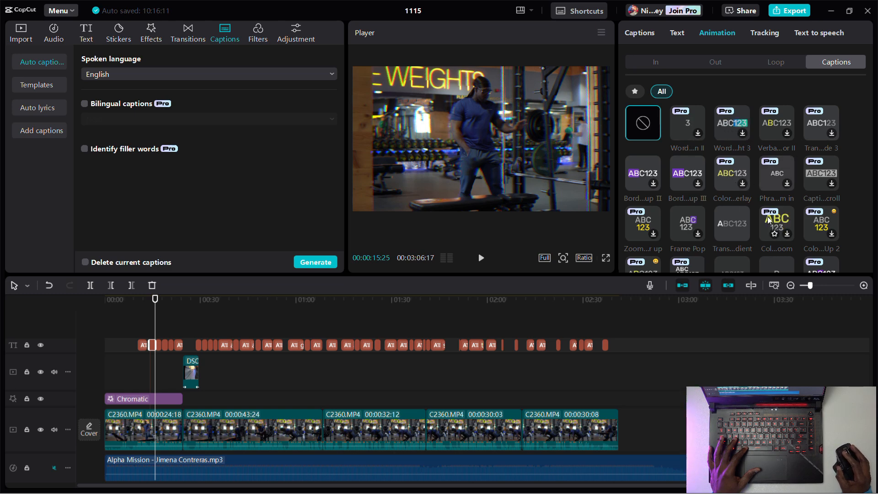
{"action": "left_click", "coordinate": [652, 163]}
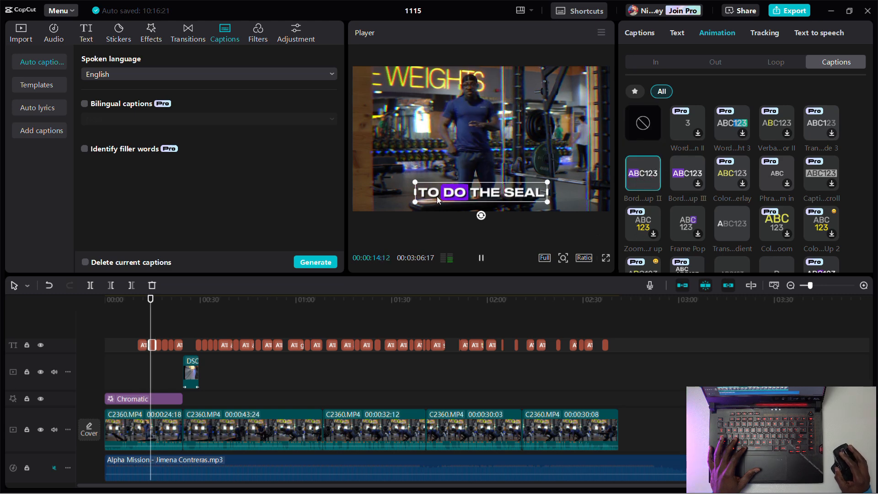
{"action": "key", "text": "space"}
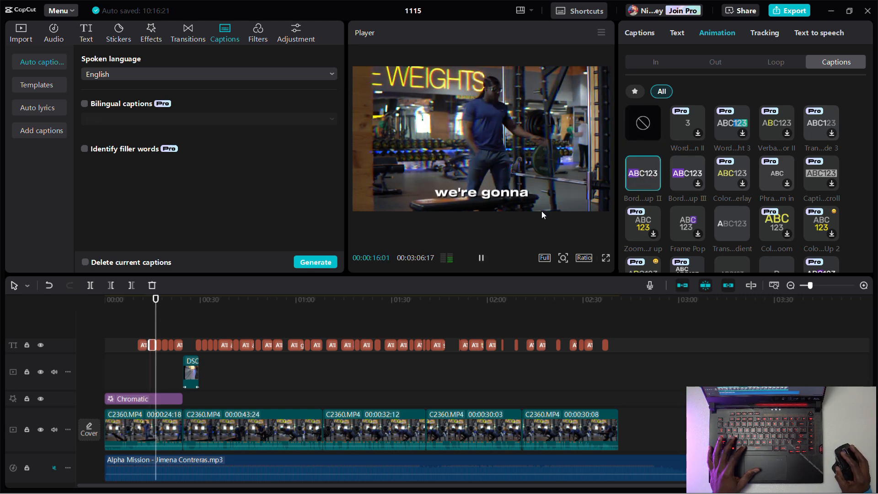
{"action": "key", "text": "space"}
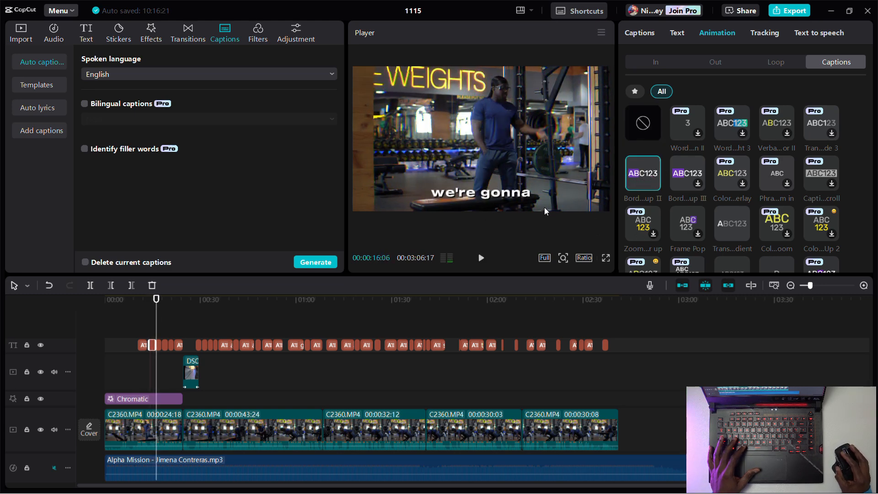
{"action": "left_click", "coordinate": [768, 33]}
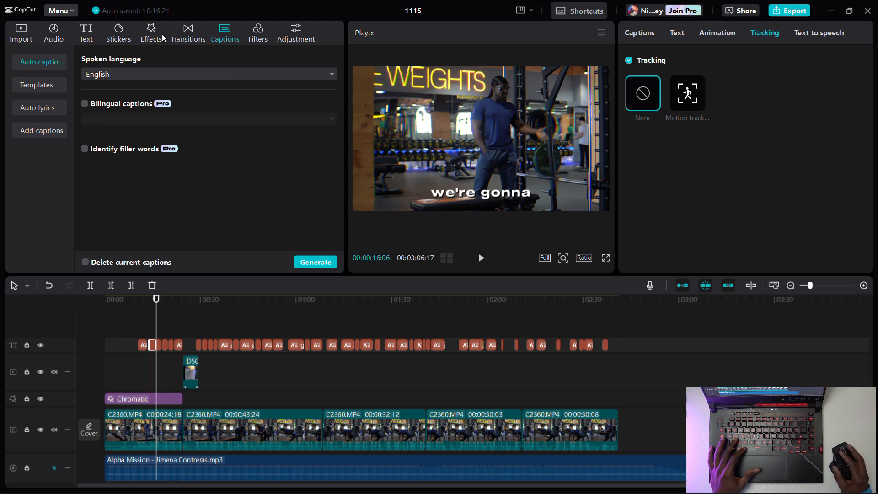
Step: Add the free Glitch transition at the cuts between the first and second clips and between the second and third clips
{"action": "left_click", "coordinate": [190, 32]}
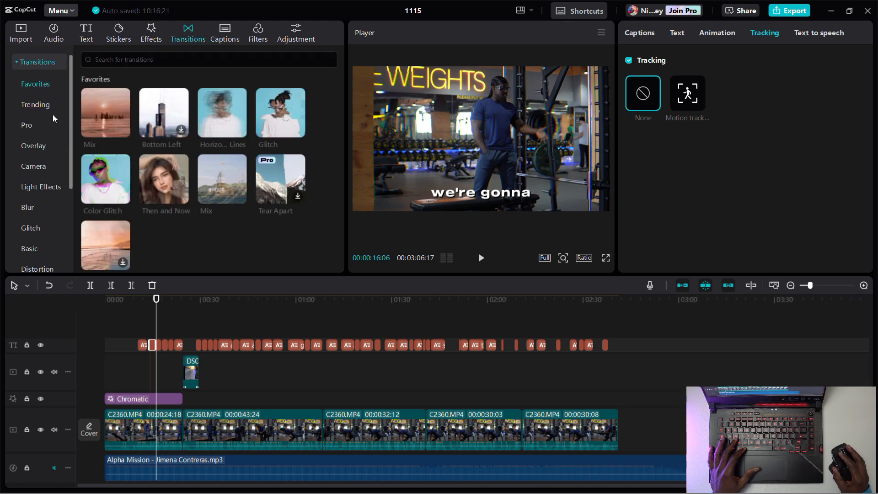
{"action": "scroll", "coordinate": [36, 224], "scroll_direction": "down", "scroll_amount": 1}
{"action": "left_click", "coordinate": [28, 176]}
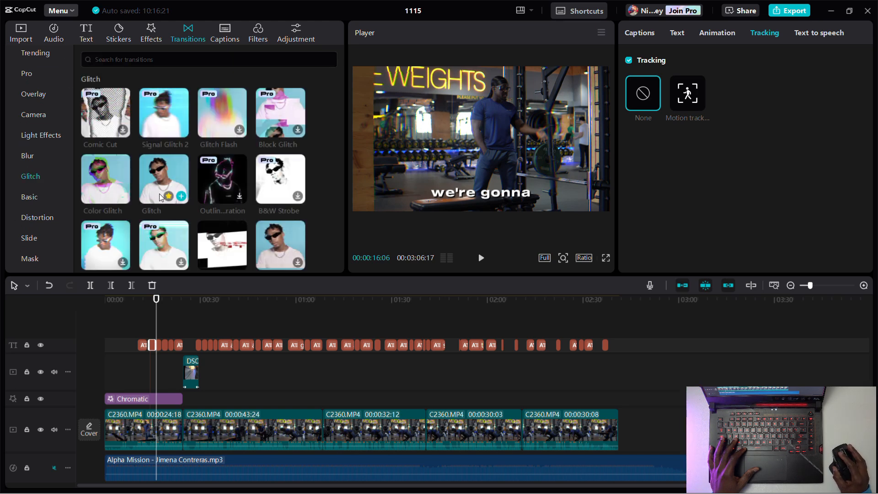
{"action": "left_click_drag", "start_coordinate": [159, 193], "coordinate": [182, 432]}
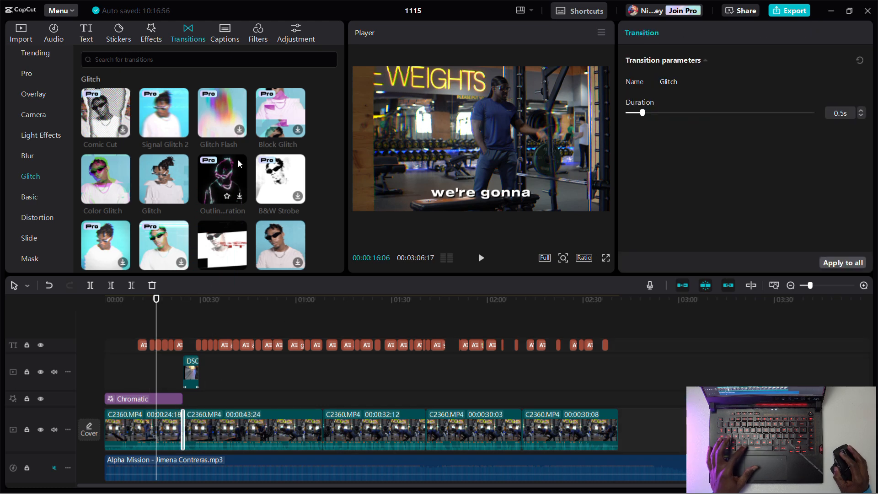
{"action": "left_click_drag", "start_coordinate": [164, 177], "coordinate": [322, 428]}
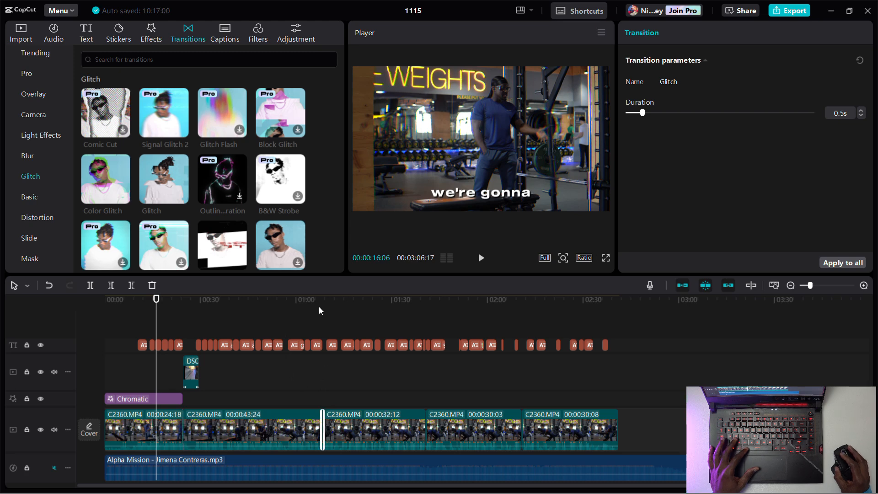
Step: Play the video across the cut between the second and third clips to preview its Glitch transition
{"action": "left_click", "coordinate": [319, 307]}
{"action": "key", "text": "space"}
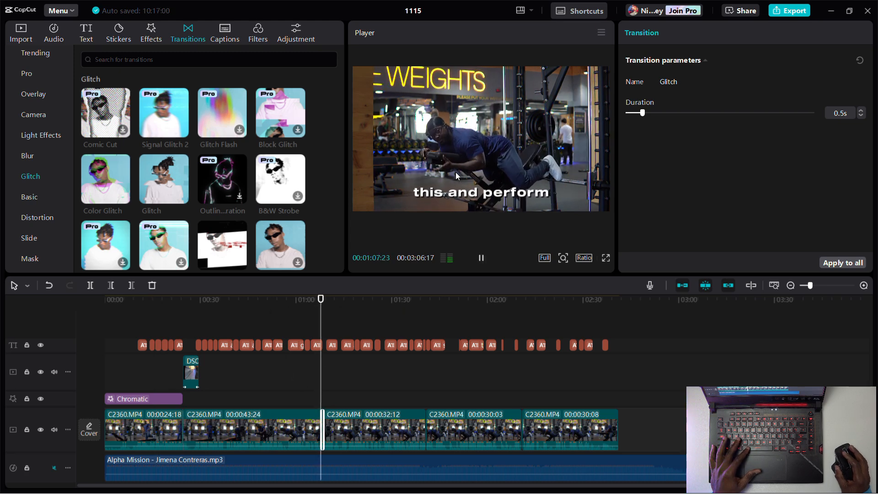
{"action": "key", "text": "space"}
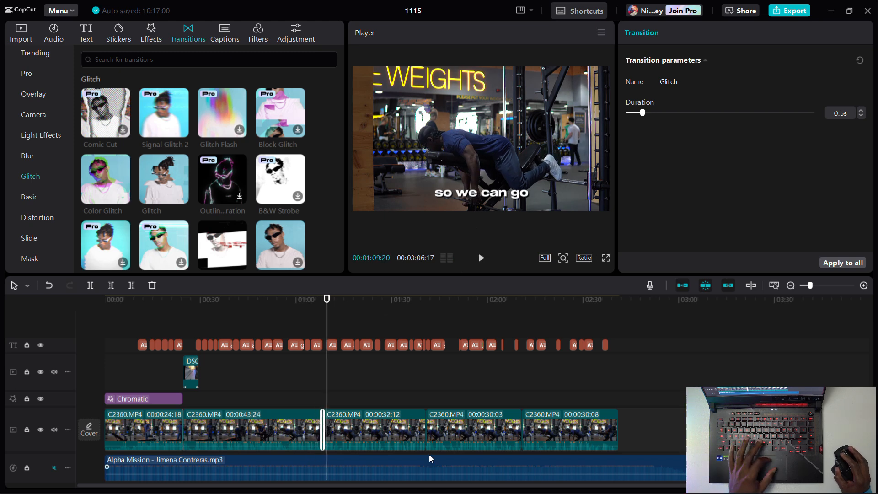
Step: Lengthen the Glitch transition between the second and third clips and play the video across it
{"action": "scroll", "coordinate": [430, 459], "scroll_direction": "up", "scroll_amount": 3}
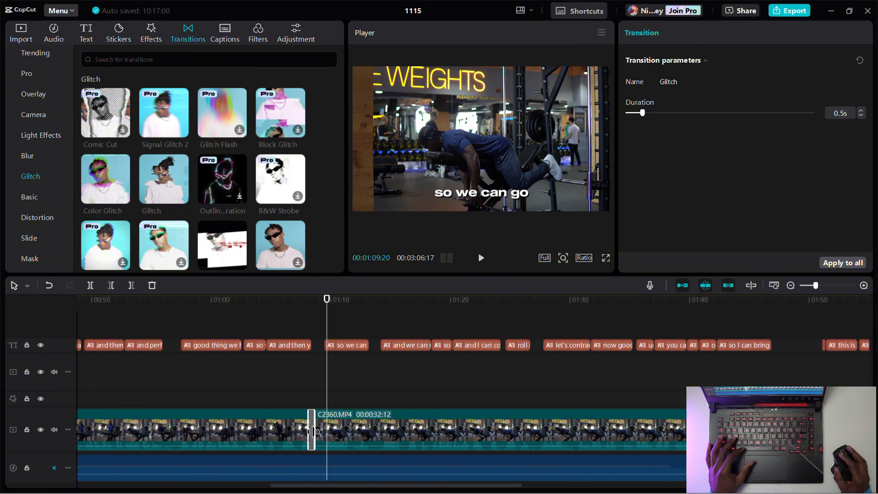
{"action": "left_click_drag", "start_coordinate": [313, 432], "coordinate": [320, 430]}
{"action": "left_click", "coordinate": [301, 314]}
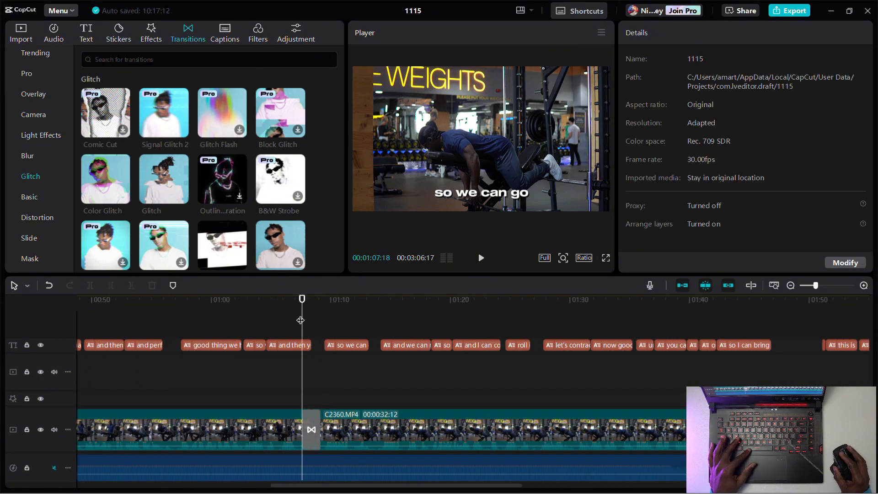
{"action": "key", "text": "space"}
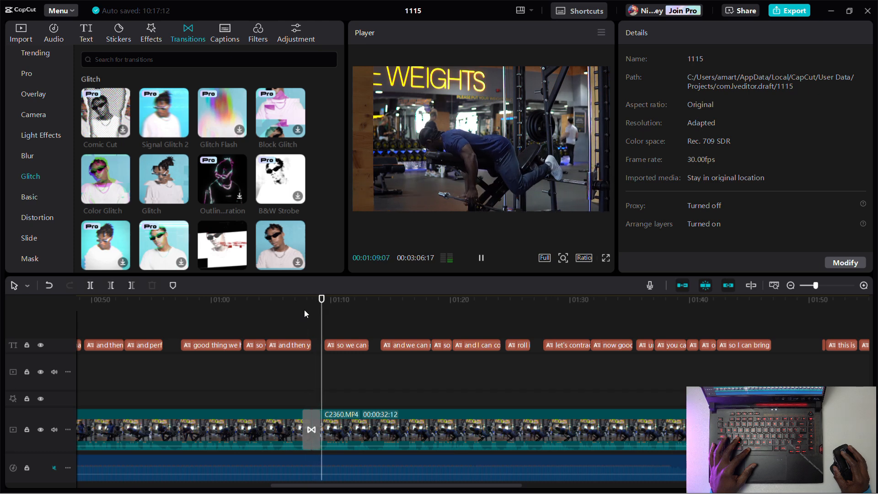
{"action": "key", "text": "space"}
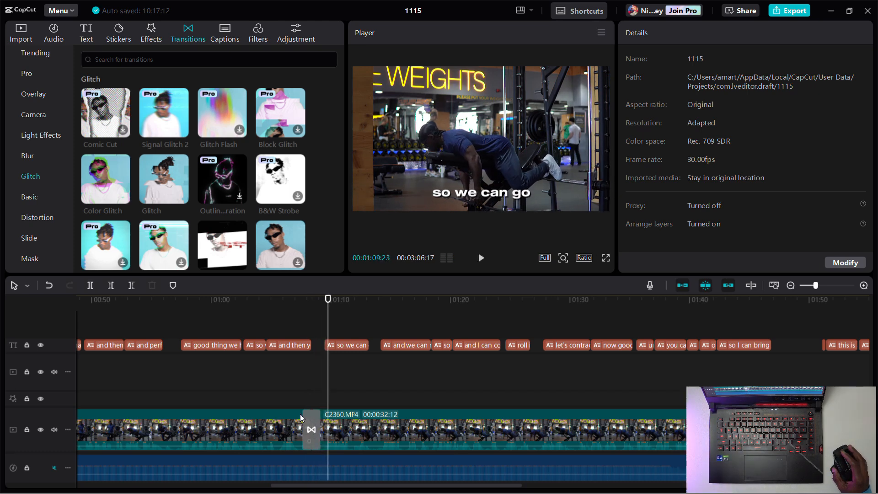
Step: Place the playhead at the start of the second Glitch transition, at 00:01:07:18, with the empty audio track in view
{"action": "scroll", "coordinate": [325, 357], "scroll_direction": "down", "scroll_amount": 1}
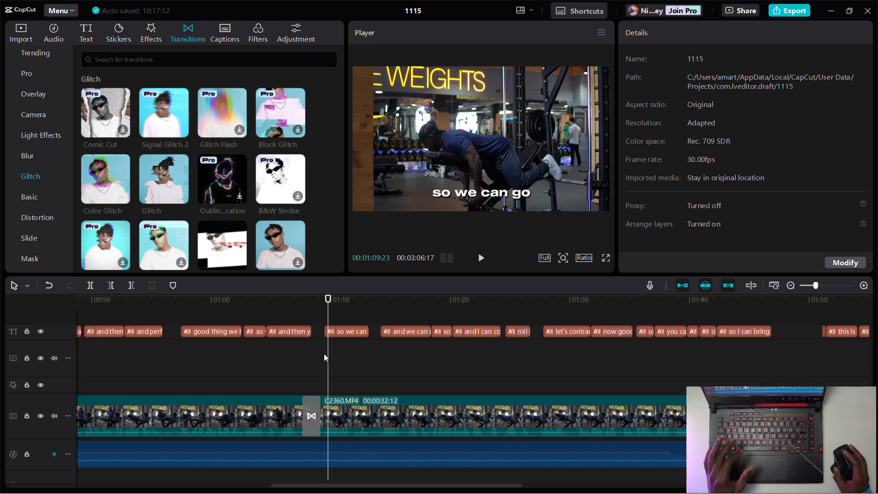
{"action": "left_click", "coordinate": [309, 302]}
{"action": "left_click", "coordinate": [301, 302]}
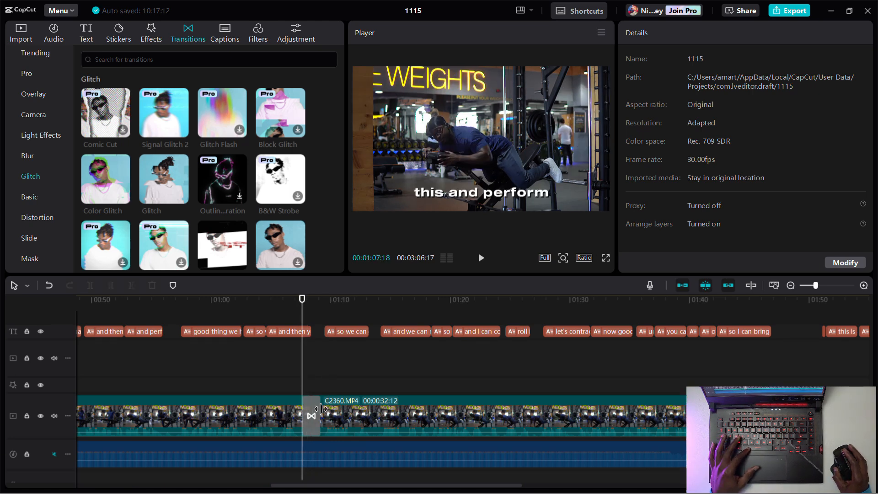
{"action": "scroll", "coordinate": [321, 408], "scroll_direction": "down", "scroll_amount": 3}
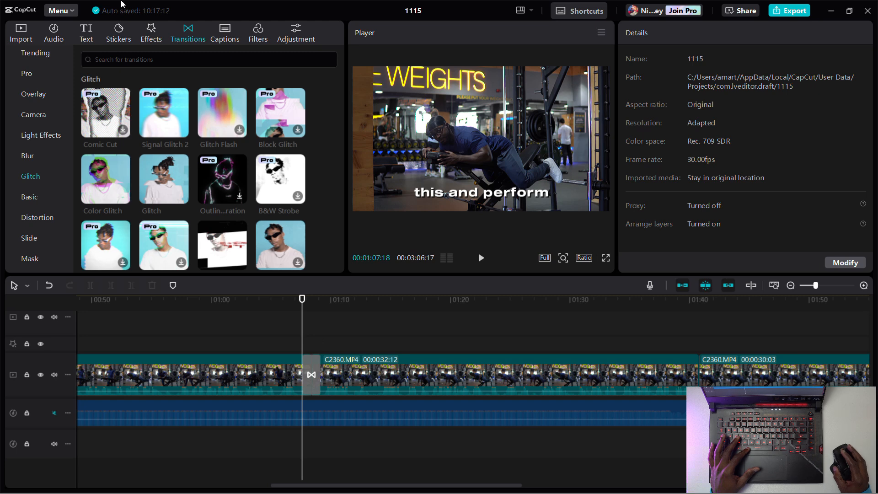
Step: Search the audio library for "glitch", first in the music and then in the sound effects
{"action": "left_click", "coordinate": [49, 38]}
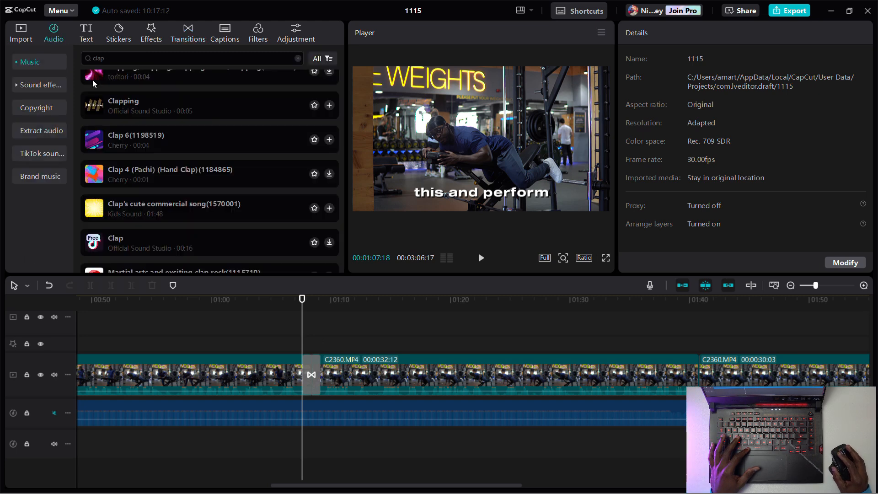
{"action": "left_click", "coordinate": [127, 63]}
{"action": "type", "text": "glic"}
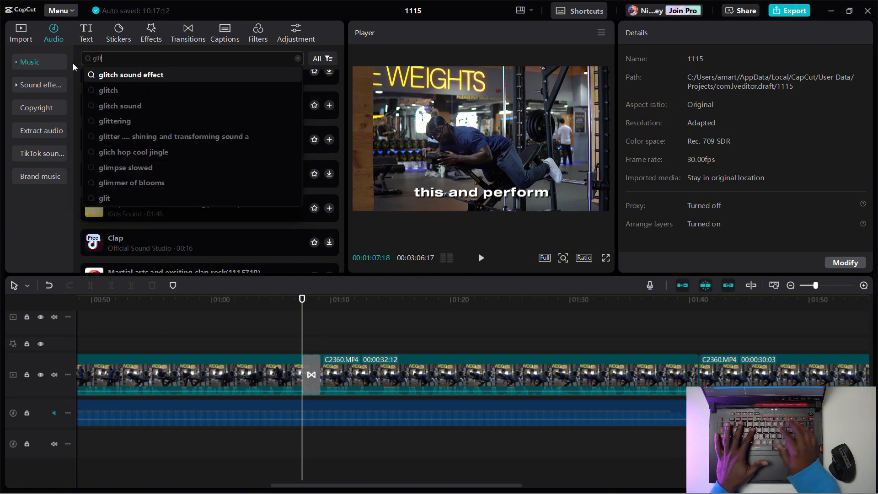
{"action": "type", "text": "ch"}
{"action": "key", "text": "Return"}
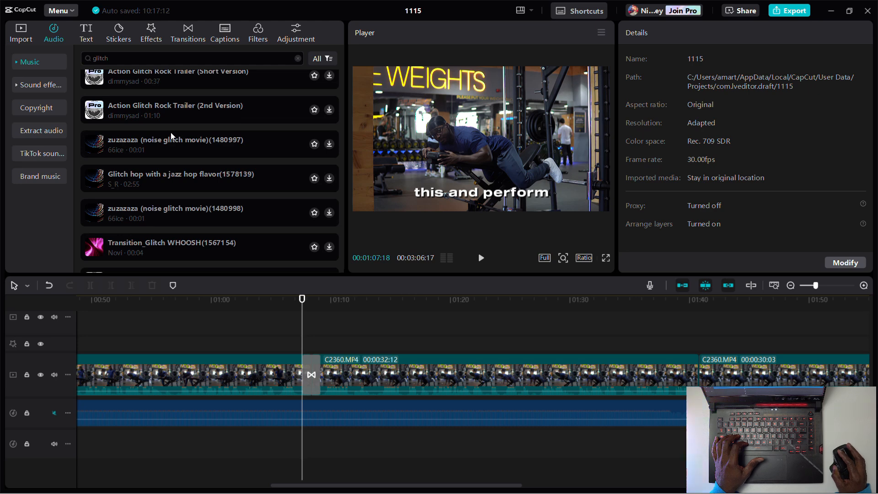
{"action": "scroll", "coordinate": [210, 171], "scroll_direction": "up", "scroll_amount": 1}
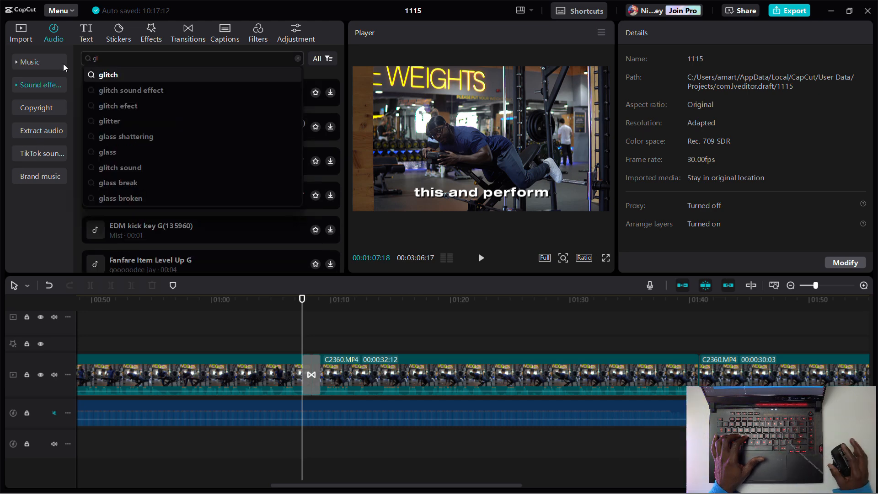
{"action": "left_click", "coordinate": [91, 71]}
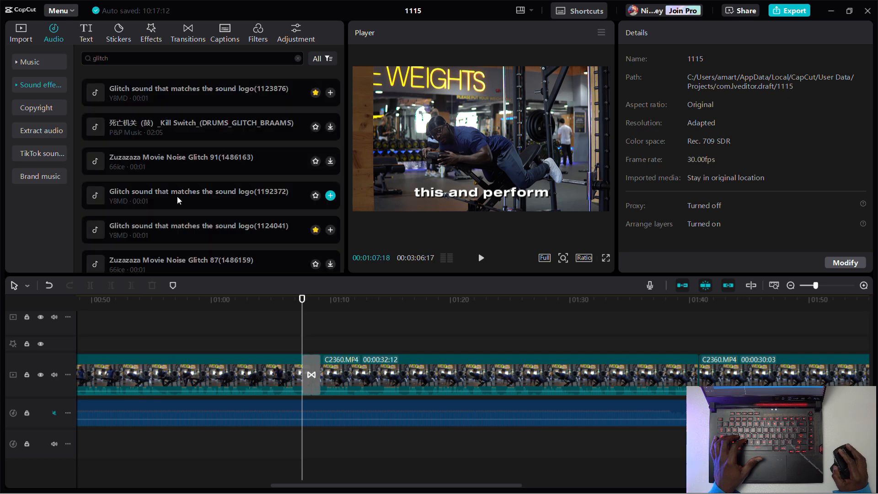
Step: Place the "Glitch sound that matches the sound logo(1123876)" effect under the second Glitch transition and shorten that transition to 0.9 s
{"action": "left_click", "coordinate": [169, 90]}
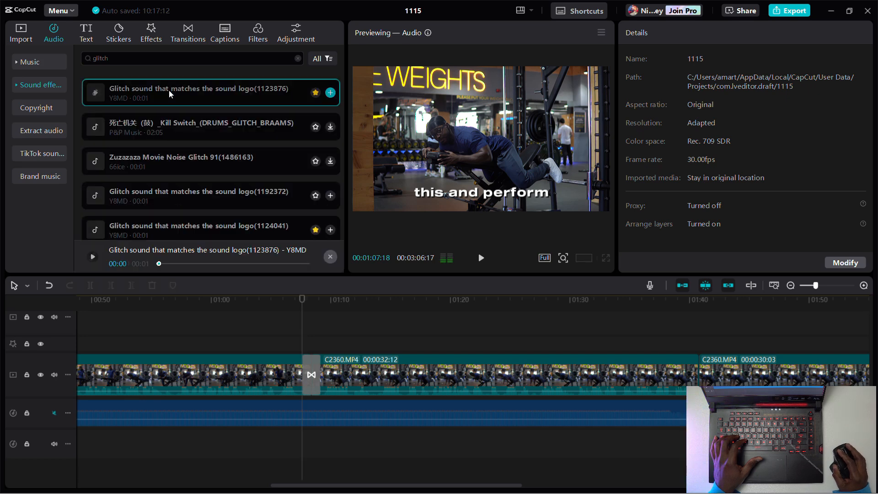
{"action": "left_click_drag", "start_coordinate": [169, 90], "coordinate": [303, 446]}
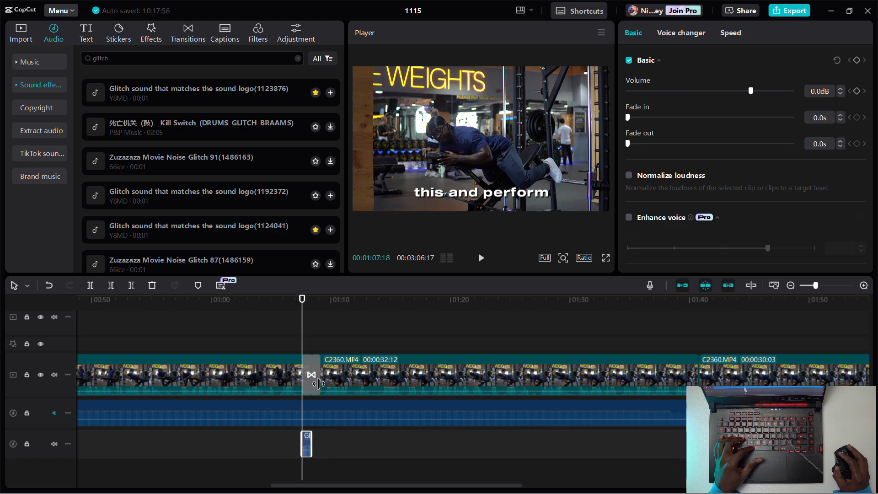
{"action": "left_click", "coordinate": [319, 383]}
{"action": "left_click_drag", "start_coordinate": [319, 383], "coordinate": [315, 384]}
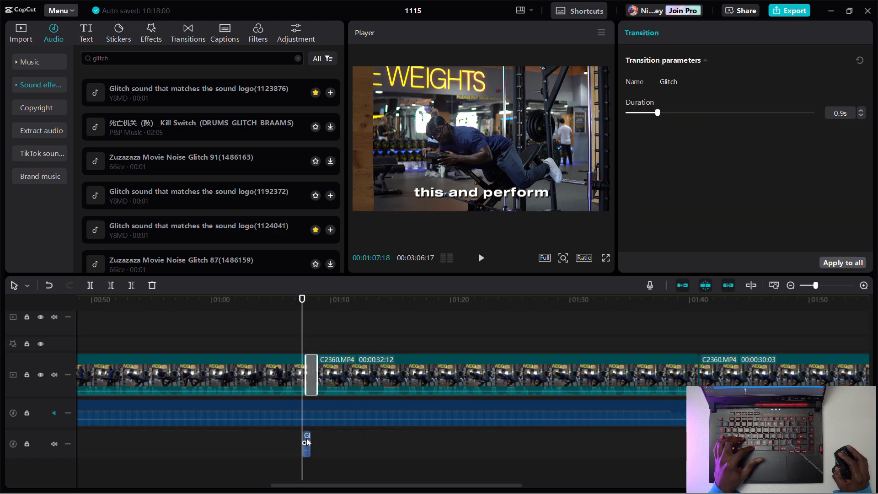
Step: Align the glitch sound effect with the second Glitch transition and play the video across it
{"action": "left_click_drag", "start_coordinate": [307, 442], "coordinate": [313, 442]}
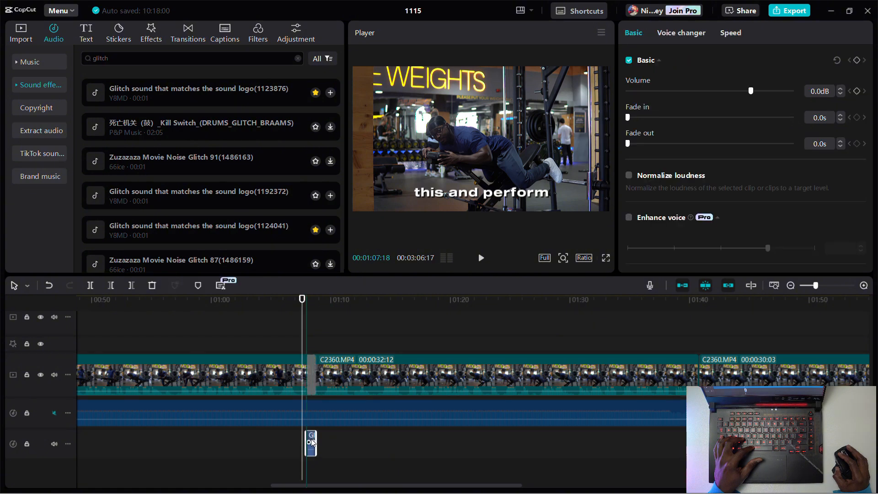
{"action": "key", "text": "space"}
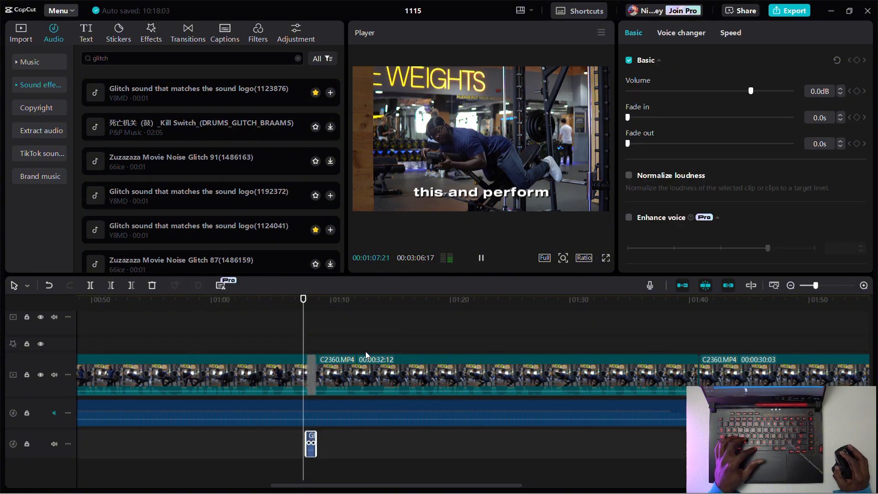
{"action": "key", "text": "space"}
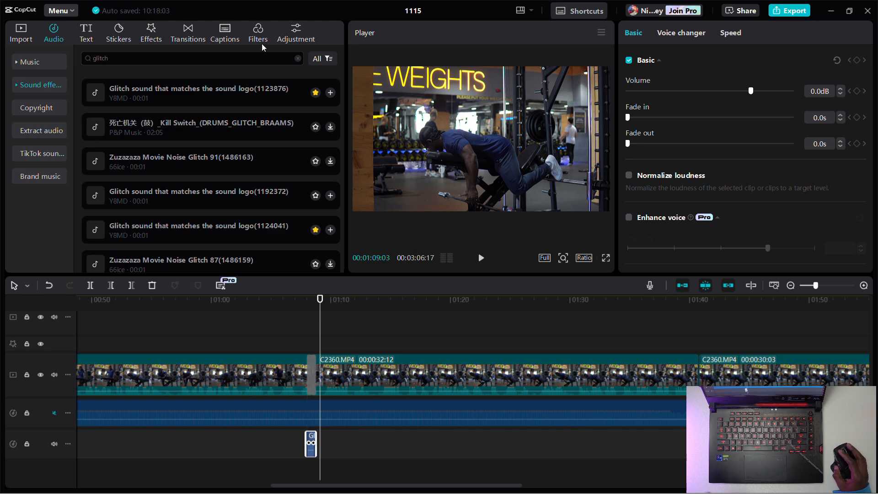
Step: Look through the library sections in order, from imported media and audio through stickers, effects and captions to filters and adjustments
{"action": "left_click", "coordinate": [21, 33]}
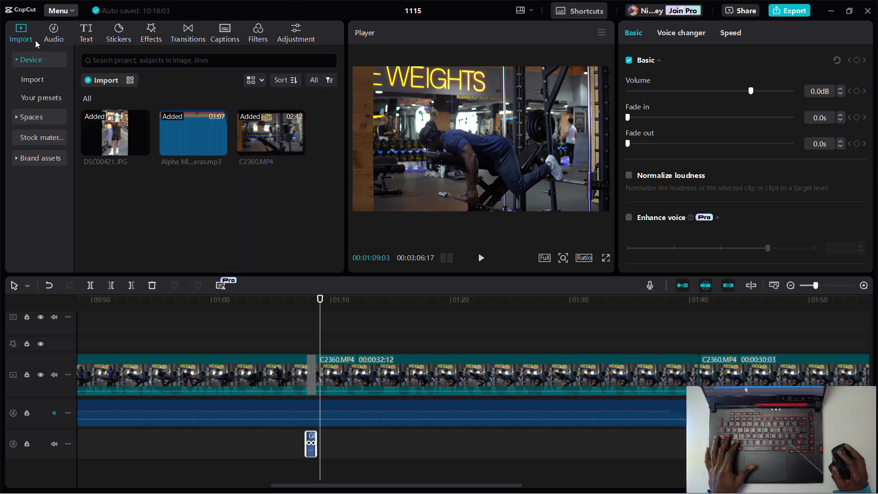
{"action": "left_click", "coordinate": [53, 39]}
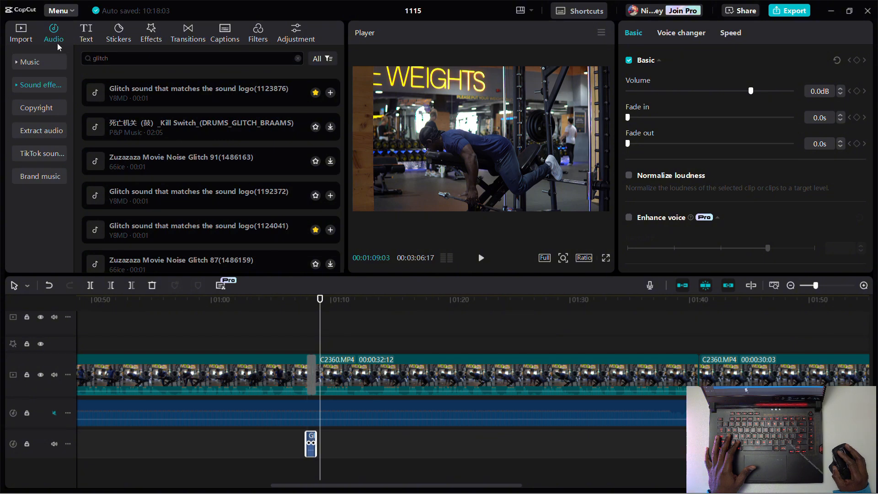
{"action": "left_click", "coordinate": [93, 38]}
{"action": "left_click", "coordinate": [126, 41]}
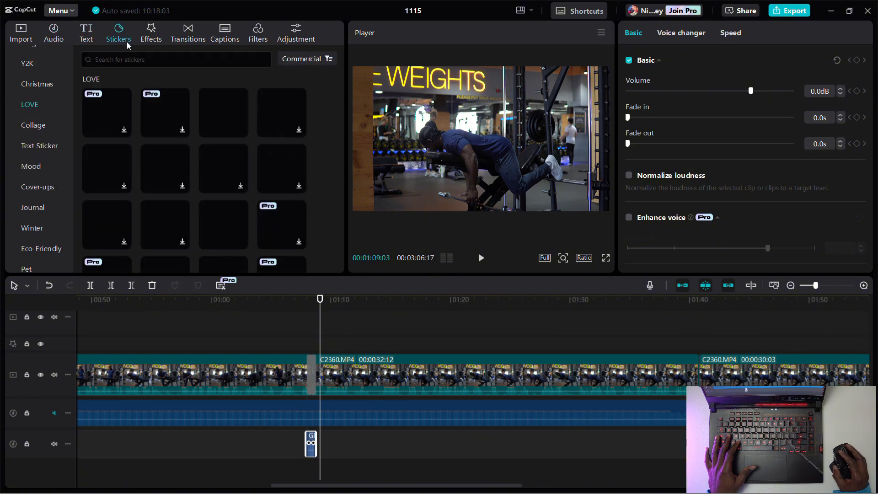
{"action": "left_click", "coordinate": [153, 38]}
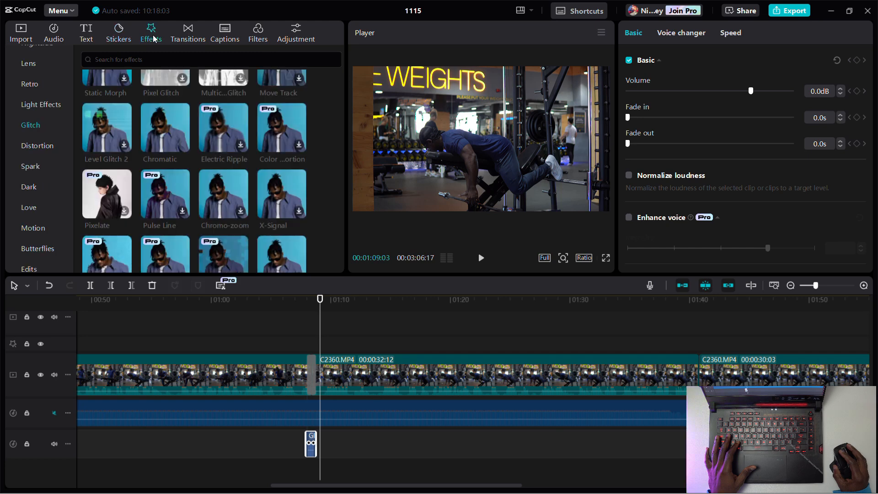
{"action": "left_click", "coordinate": [180, 33]}
{"action": "left_click", "coordinate": [226, 40]}
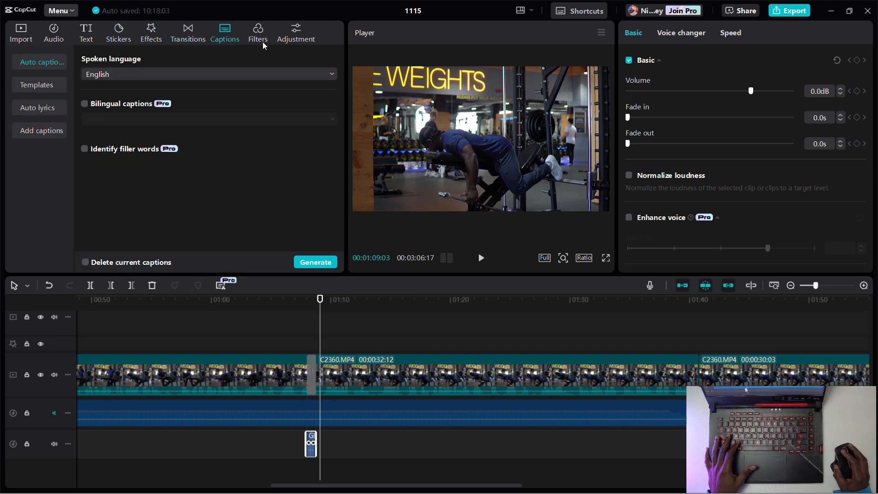
{"action": "left_click", "coordinate": [262, 40]}
{"action": "left_click", "coordinate": [294, 37]}
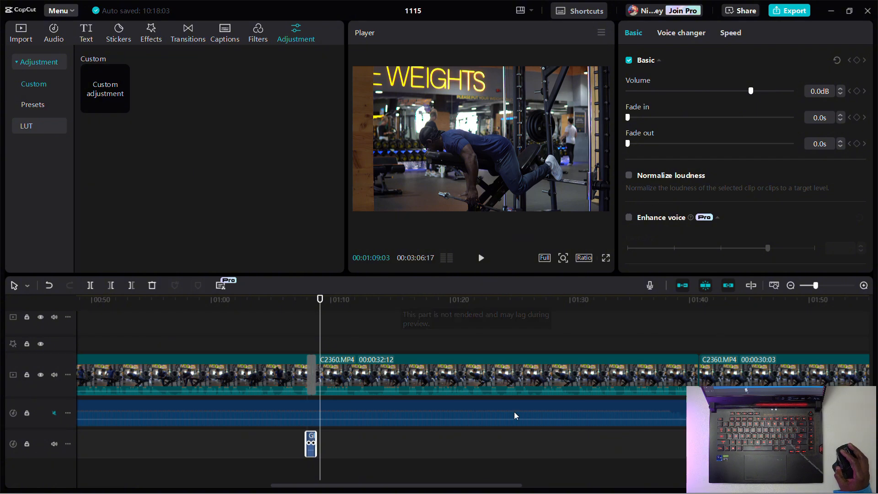
Step: Bring up the project's export settings and check which video resolutions are available
{"action": "scroll", "coordinate": [512, 394], "scroll_direction": "down", "scroll_amount": 3}
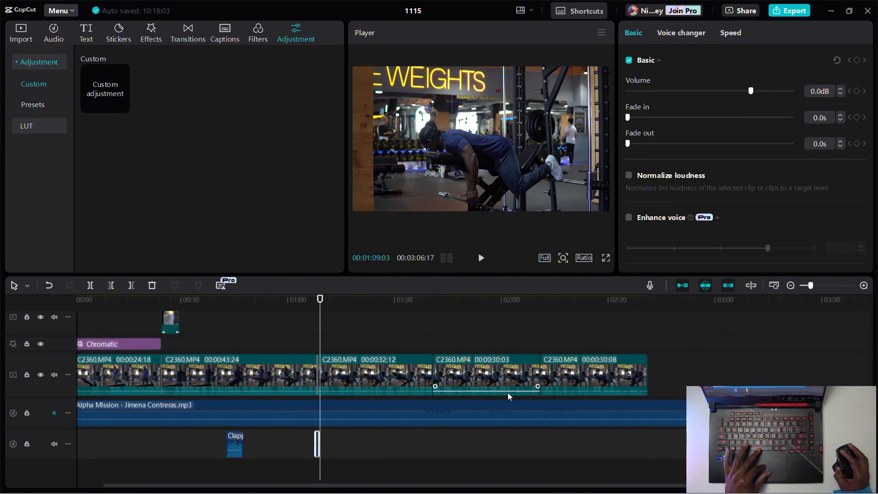
{"action": "scroll", "coordinate": [507, 392], "scroll_direction": "down", "scroll_amount": 2}
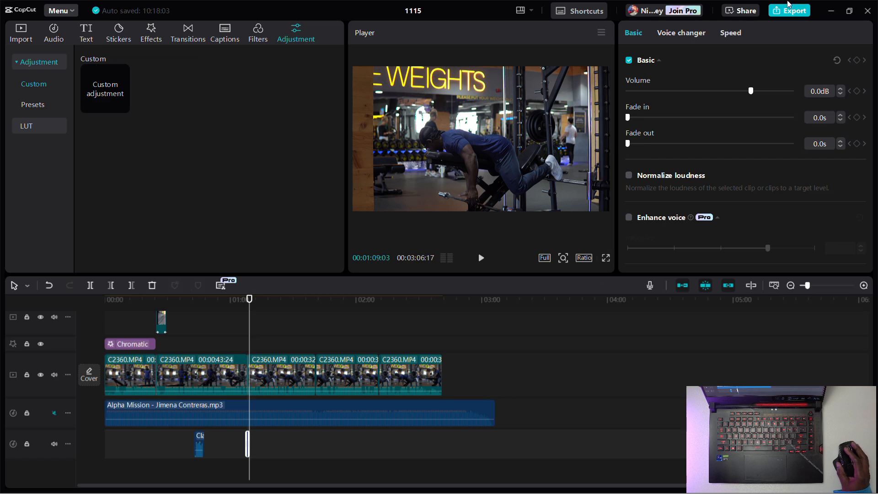
{"action": "left_click", "coordinate": [796, 12]}
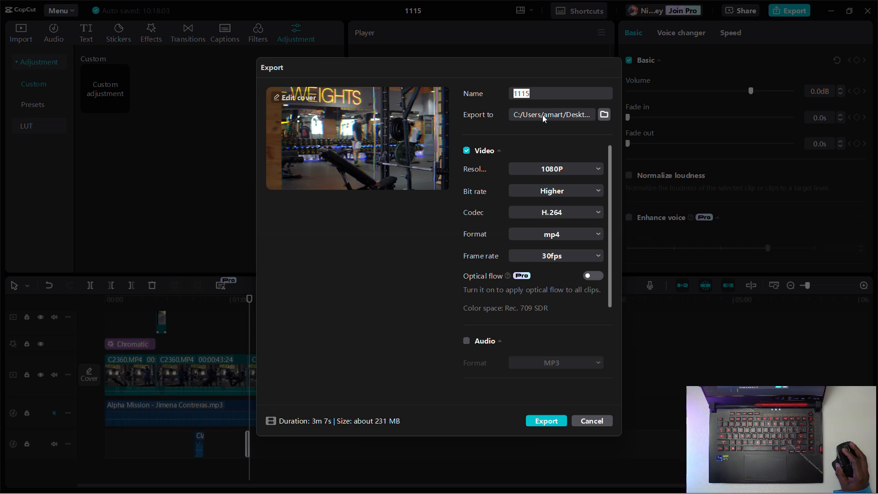
{"action": "left_click", "coordinate": [537, 171]}
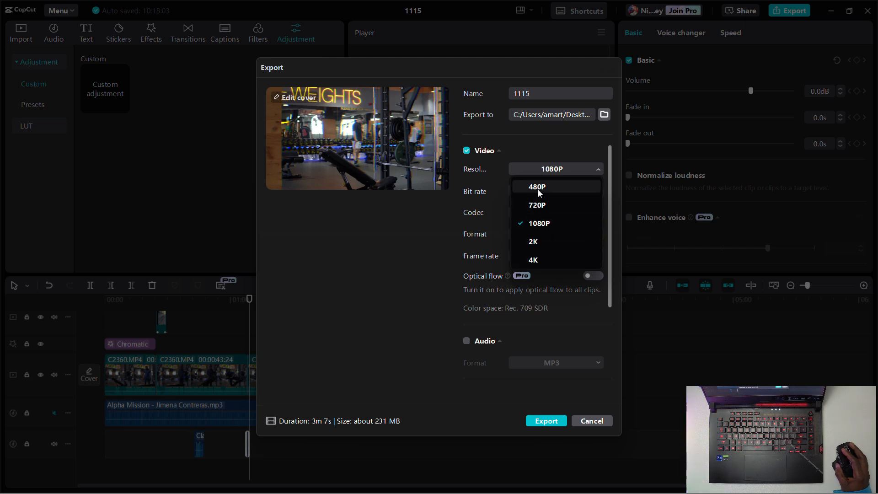
{"action": "left_click", "coordinate": [464, 251]}
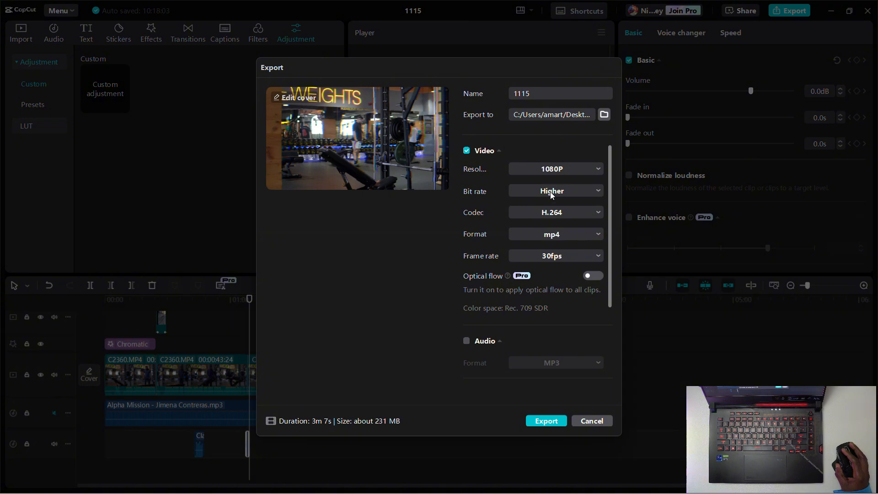